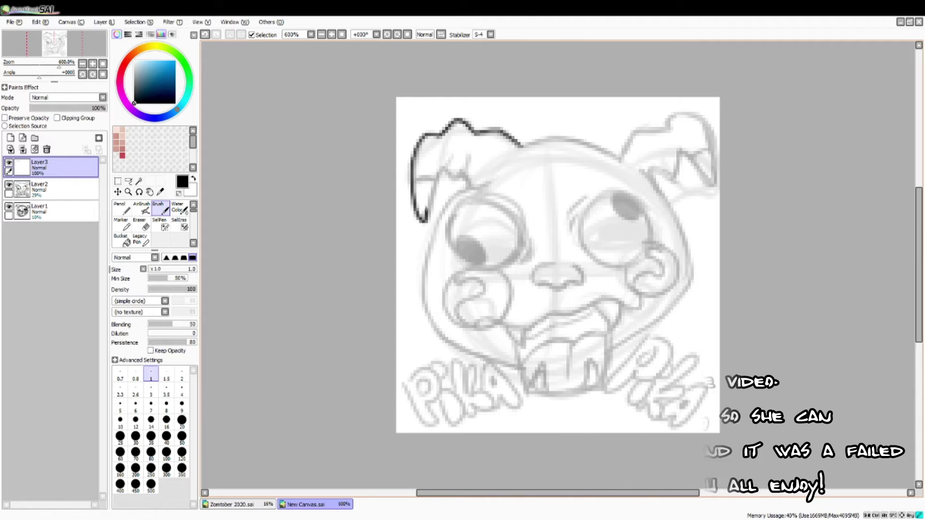
- Ink the jagged inner edge, fold lines and tip of the left ear over the sketch
key("ctrl+z")
mouse_move(439, 175)
left_mouse_down()
mouse_move(411, 185)
mouse_move(409, 147)
mouse_move(438, 134)
mouse_move(421, 138)
mouse_move(412, 182)
mouse_move(419, 219)
mouse_move(438, 169)
left_mouse_up()
key("ctrl+z")
- Ink the left side of the head from the ear down to the chin with a size 2 brush
key("bracketright")
key("bracketright")
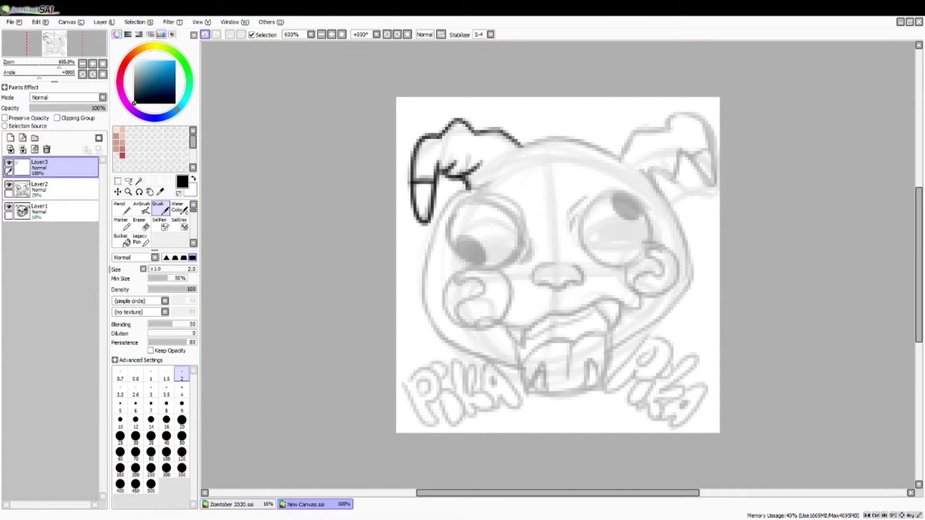
left_click(205, 34)
left_click(205, 34)
mouse_move(460, 178)
left_mouse_down()
mouse_move(440, 206)
mouse_move(425, 312)
mouse_move(486, 346)
mouse_move(441, 341)
mouse_move(422, 296)
mouse_move(432, 257)
mouse_move(421, 319)
mouse_move(466, 354)
mouse_move(523, 367)
left_mouse_up()
key("ctrl+z")
key("ctrl+z")
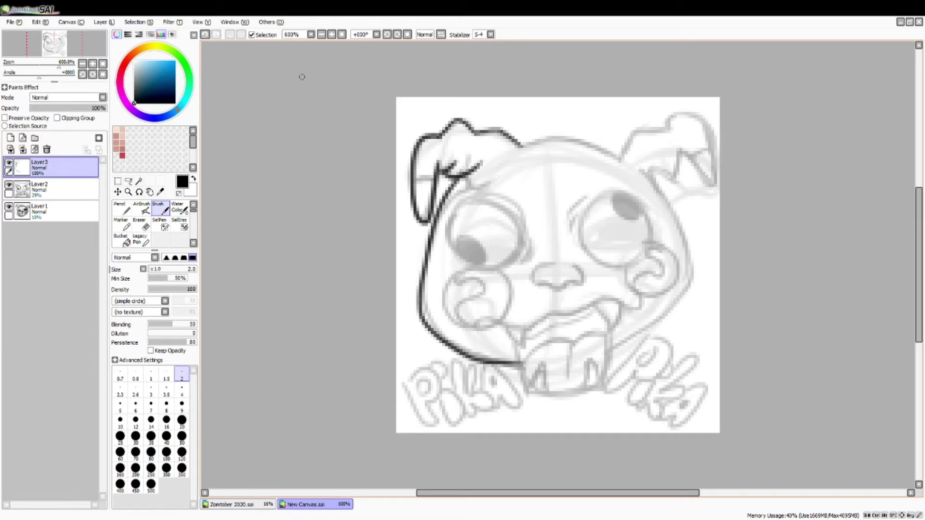
- Trim the head outline's end at the chin and ink the wavy upper lip with its cheek curls, gum line and fangs
triple_click(397, 34)
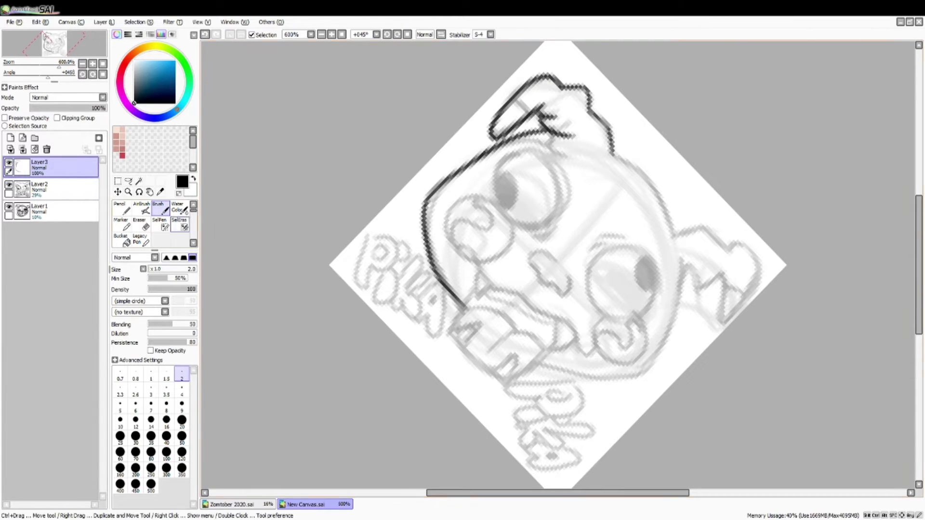
key("e")
key("b")
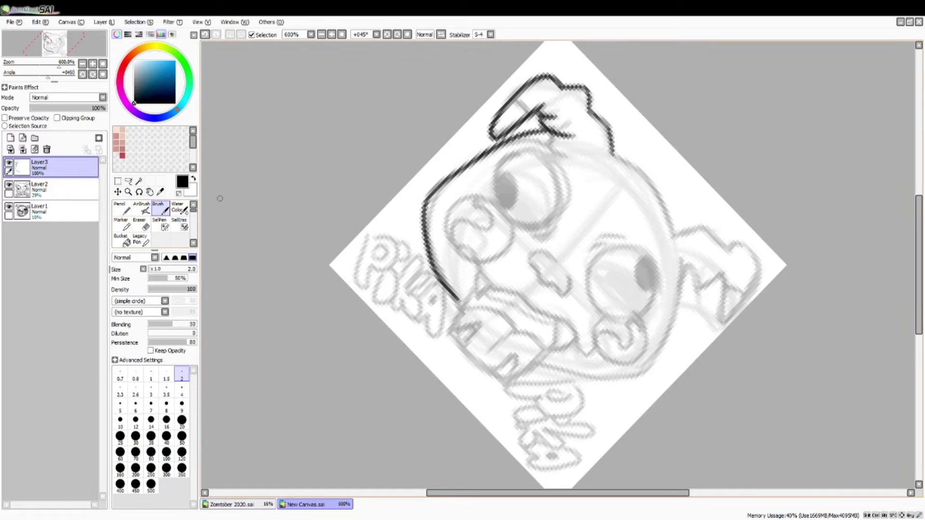
mouse_move(482, 207)
left_mouse_down()
mouse_move(480, 231)
mouse_move(445, 227)
mouse_move(474, 250)
mouse_move(485, 291)
mouse_move(485, 281)
mouse_move(525, 291)
mouse_move(566, 323)
mouse_move(581, 355)
mouse_move(597, 333)
mouse_move(631, 323)
left_mouse_up()
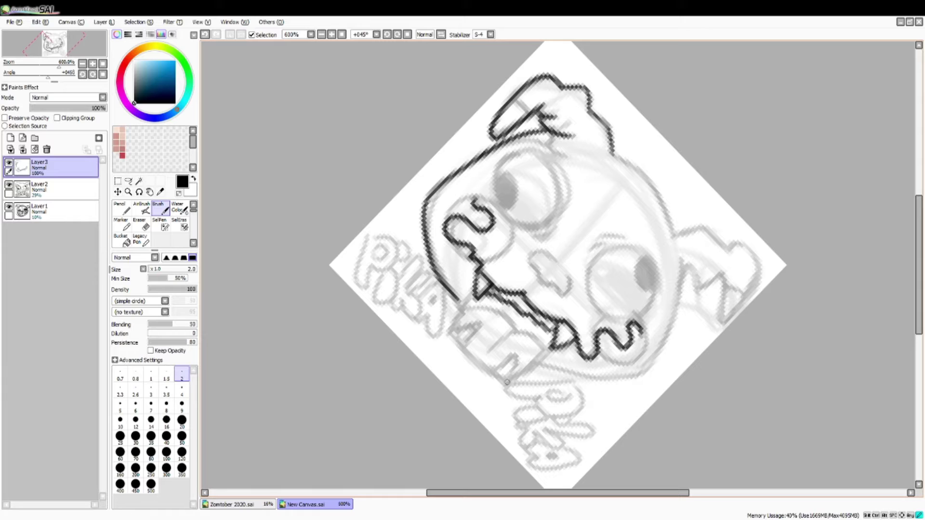
- Ink the lower teeth and fangs, and outline the open jaw around them with a size 1 brush
left_click_drag(507, 382, 488, 372)
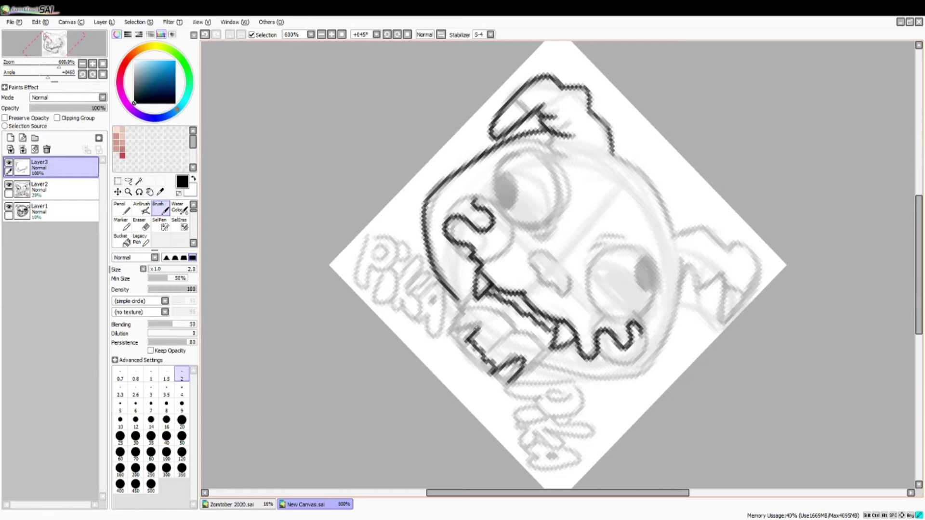
left_click_drag(477, 328, 448, 331)
left_click(151, 373)
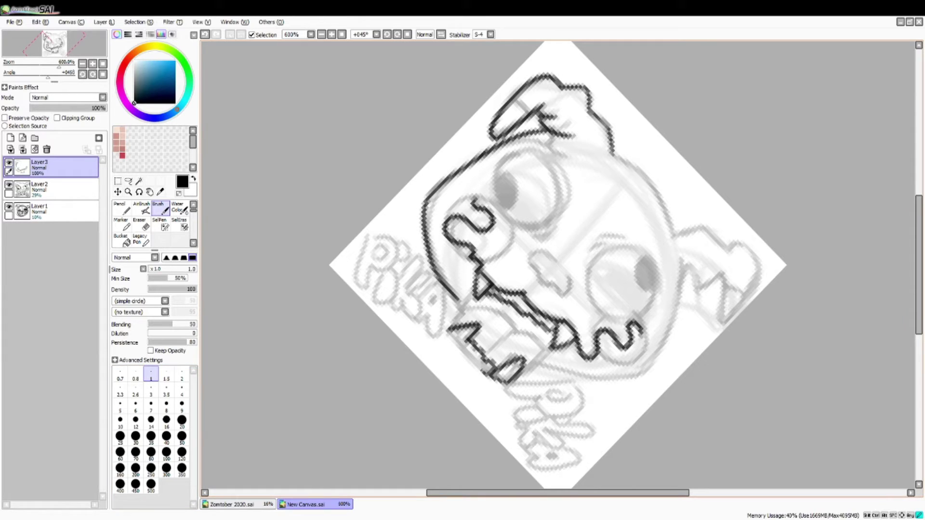
left_click_drag(486, 374, 454, 314)
mouse_move(555, 343)
left_mouse_down()
mouse_move(515, 380)
mouse_move(443, 346)
left_mouse_up()
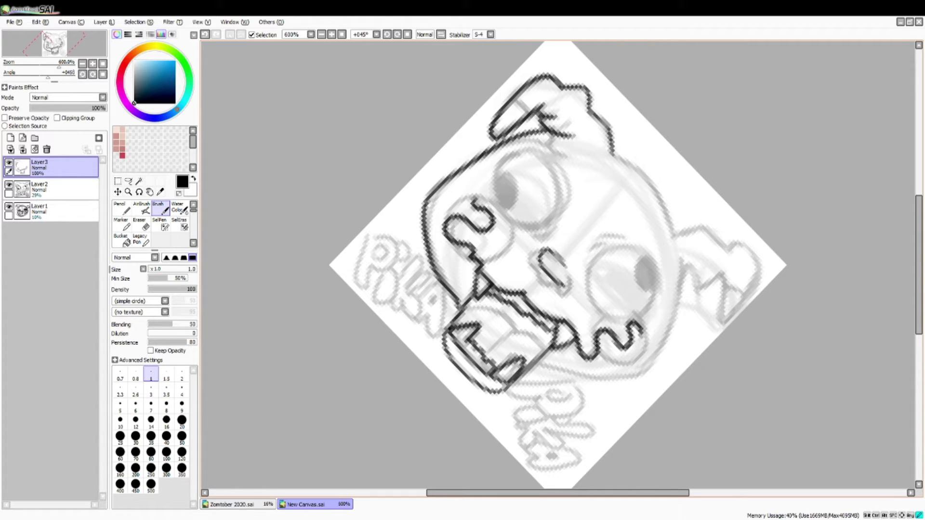
- Ink the oval nose and both round eyes with their pupils, using a size 2 brush for the eyes
key("ctrl+z")
mouse_move(554, 260)
left_mouse_down()
mouse_move(569, 286)
mouse_move(554, 258)
left_mouse_up()
mouse_move(497, 185)
left_mouse_down()
mouse_move(509, 209)
mouse_move(542, 223)
mouse_move(535, 155)
mouse_move(556, 168)
mouse_move(498, 201)
mouse_move(528, 229)
mouse_move(525, 153)
mouse_move(494, 178)
left_mouse_up()
key("ctrl+z")
left_click(181, 374)
key("ctrl+z")
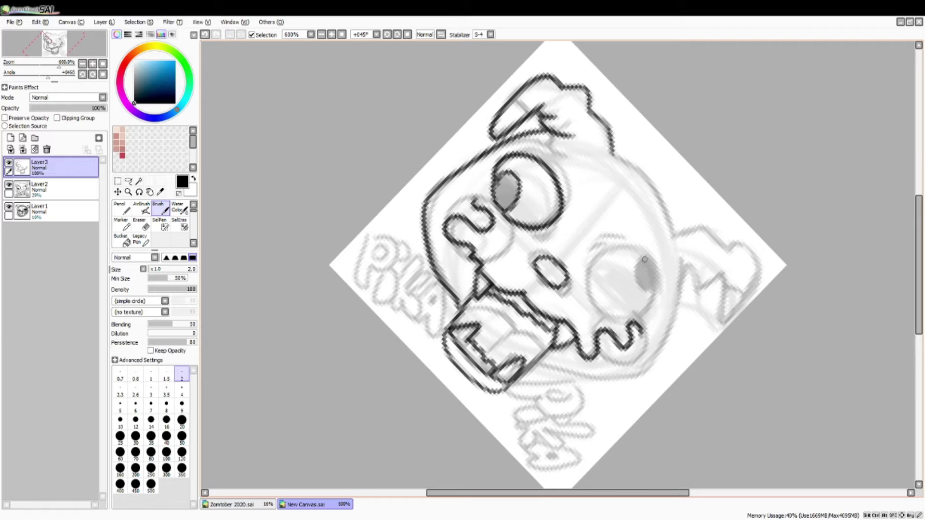
mouse_move(645, 260)
left_mouse_down()
mouse_move(645, 299)
mouse_move(648, 256)
mouse_move(600, 249)
mouse_move(589, 291)
mouse_move(626, 318)
mouse_move(656, 293)
left_mouse_up()
- Ink the short wrinkle lines around both eyes and the left "PIKA" lettering with a size 1 brush
left_click(135, 375)
left_click(151, 374)
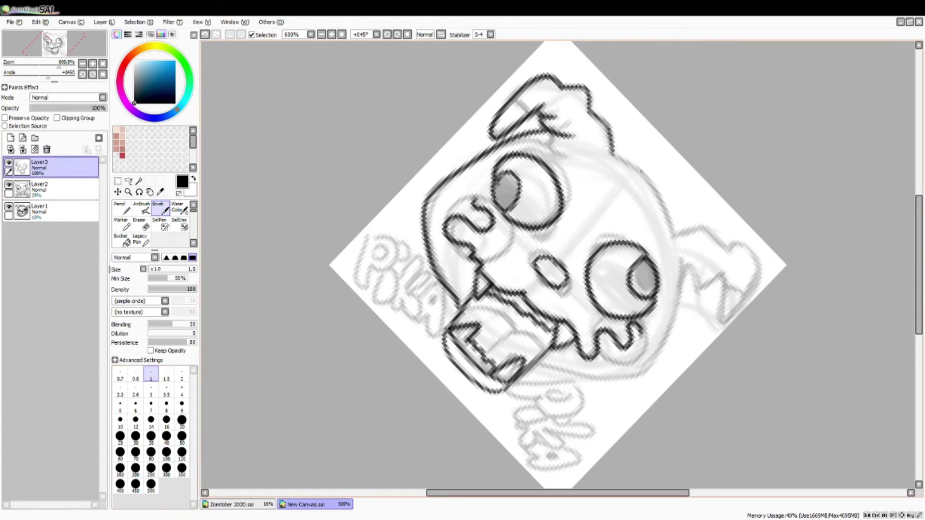
left_click_drag(626, 236, 593, 241)
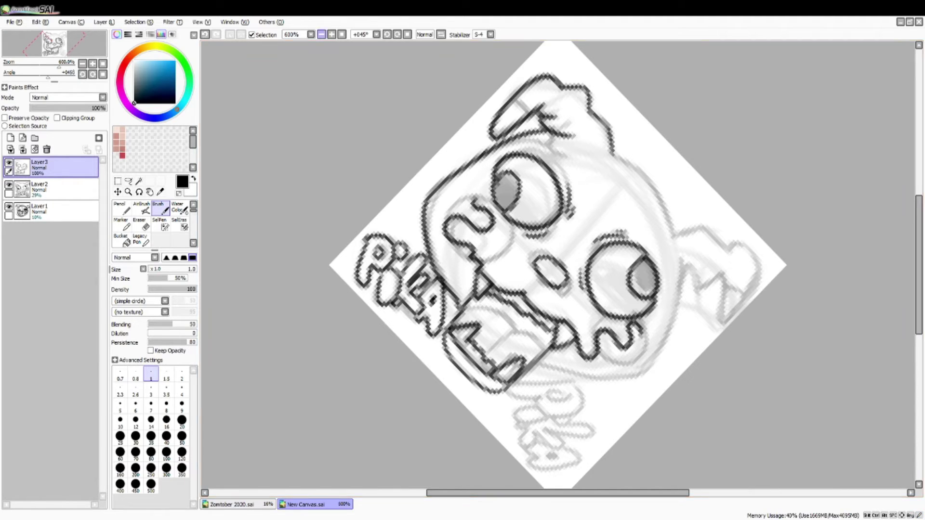
- Ink the second "Pika" lettering on the other side of the jaw, following the sketch
key("ctrl+0")
left_click(331, 35)
left_click(332, 34)
left_click(331, 34)
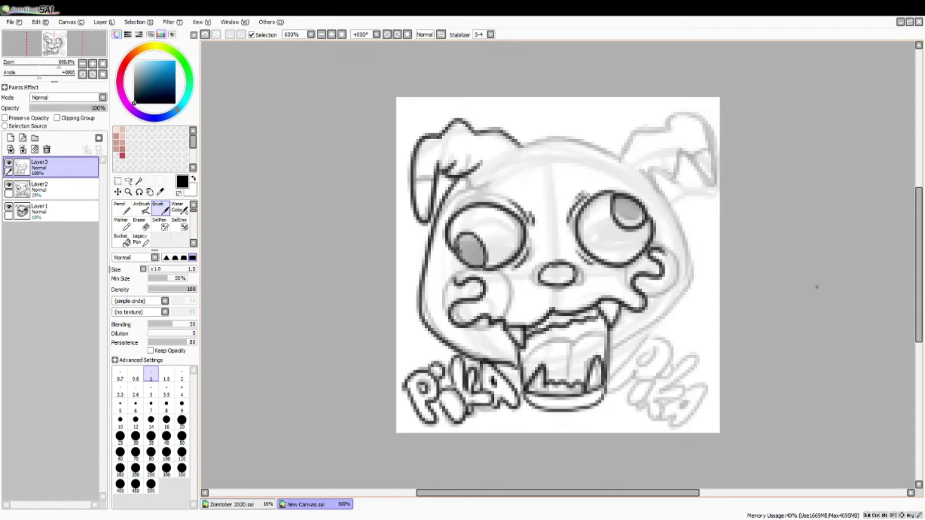
left_click_drag(919, 284, 918, 308)
key("h")
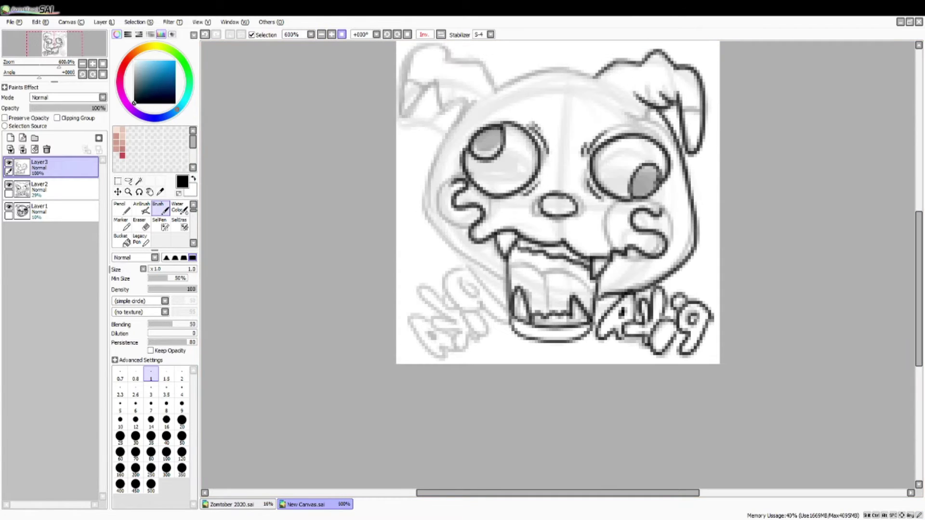
scroll(359, 248, "up", 2)
mouse_move(463, 325)
left_mouse_down()
mouse_move(410, 267)
mouse_move(377, 278)
mouse_move(377, 322)
mouse_move(479, 361)
left_mouse_up()
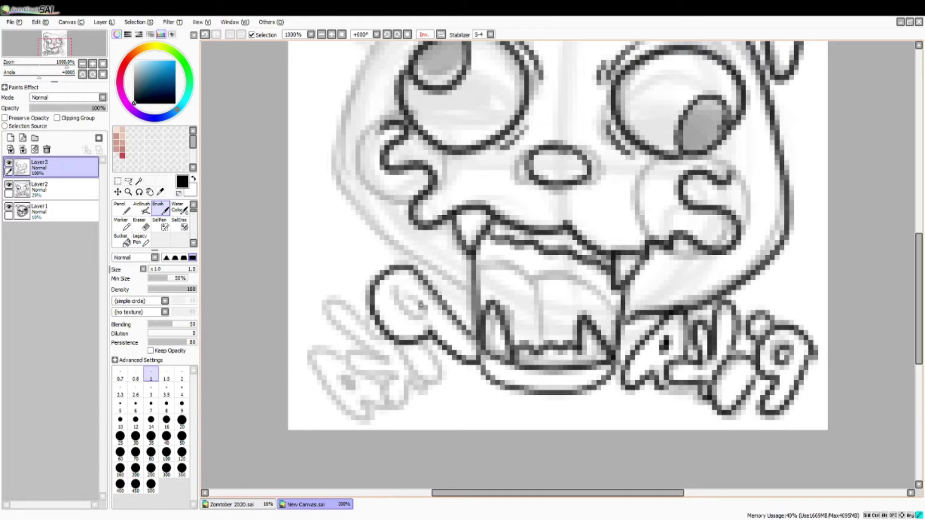
left_click_drag(420, 304, 414, 314)
left_click_drag(429, 353, 401, 342)
left_click_drag(372, 314, 380, 332)
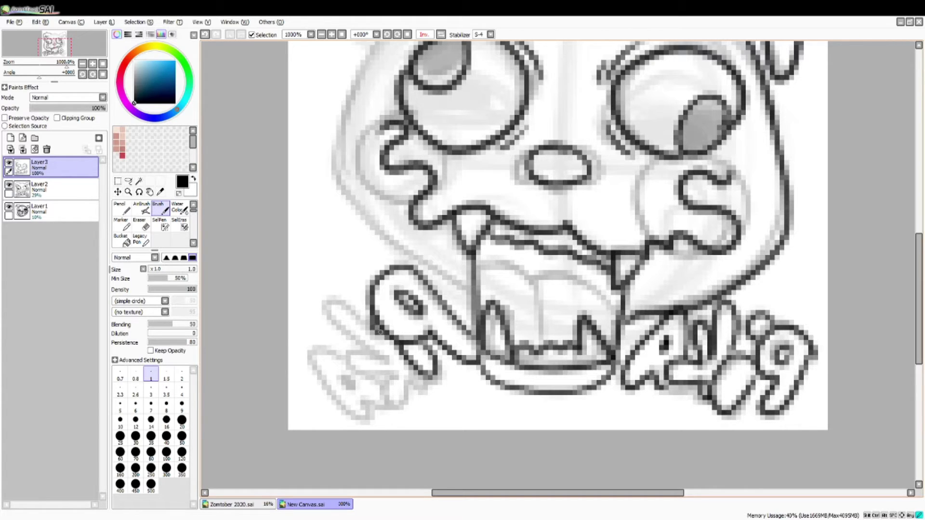
mouse_move(426, 379)
left_mouse_down()
mouse_move(402, 403)
mouse_move(357, 366)
mouse_move(343, 333)
mouse_move(359, 332)
mouse_move(311, 347)
mouse_move(356, 421)
mouse_move(393, 400)
left_mouse_up()
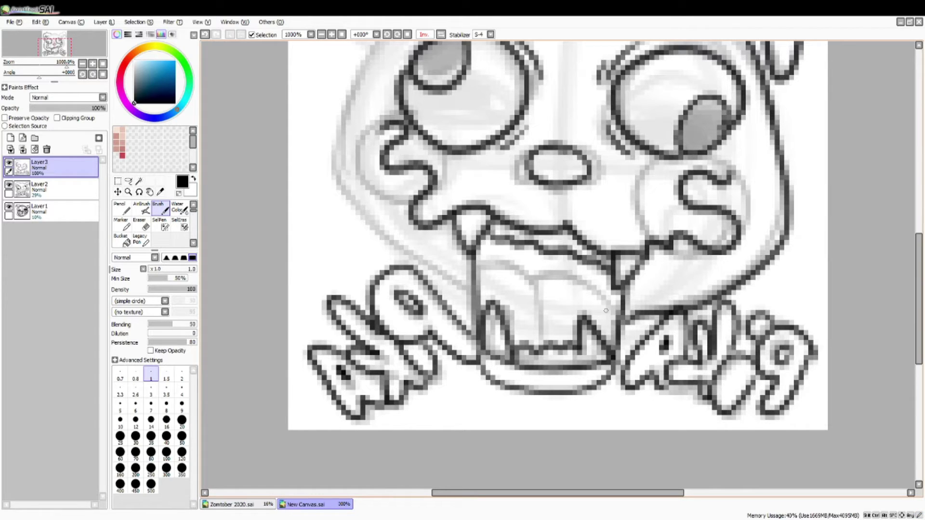
- Ink the two-lobed tongue inside the mouth and the round outlines of both cheeks
mouse_move(610, 330)
left_mouse_down()
mouse_move(613, 305)
mouse_move(578, 280)
mouse_move(551, 289)
mouse_move(508, 275)
mouse_move(485, 292)
mouse_move(545, 327)
mouse_move(542, 289)
left_mouse_up()
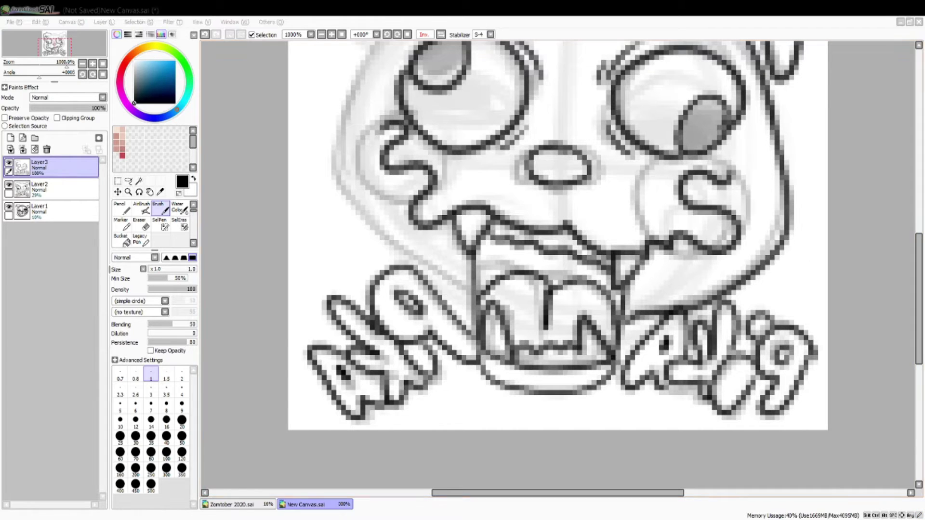
scroll(429, 233, "up", 4)
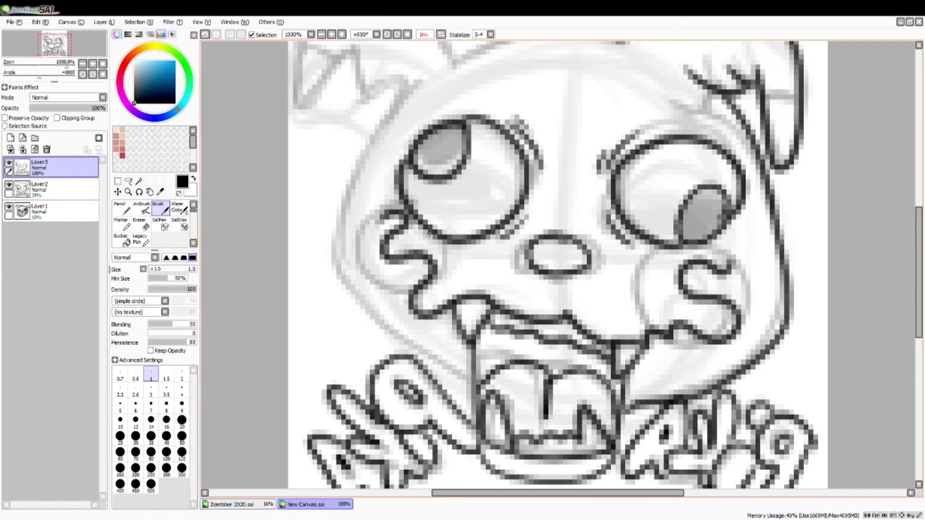
mouse_move(441, 247)
left_mouse_down()
mouse_move(356, 248)
mouse_move(396, 197)
mouse_move(358, 231)
mouse_move(429, 275)
mouse_move(442, 243)
left_mouse_up()
key("ctrl+z")
key("ctrl+z")
mouse_move(398, 198)
left_mouse_down()
mouse_move(353, 225)
mouse_move(371, 276)
mouse_move(425, 282)
mouse_move(437, 241)
left_mouse_up()
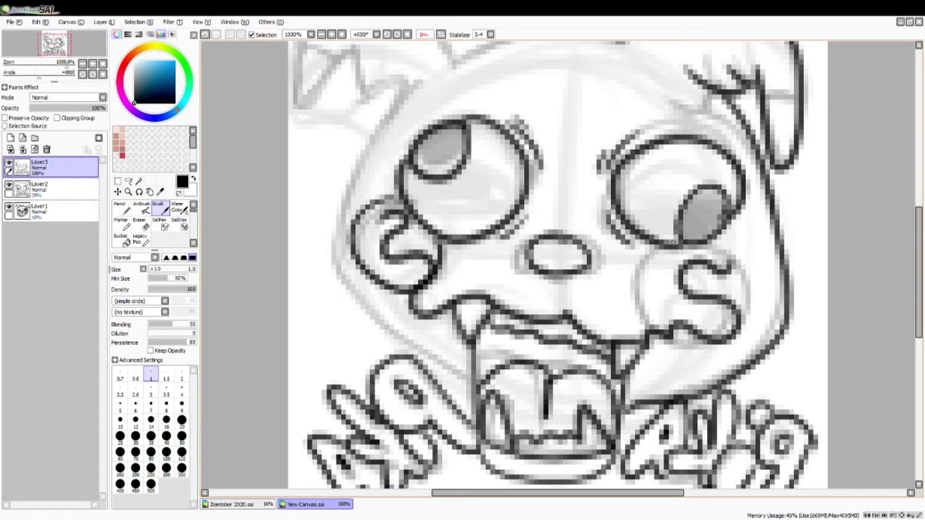
mouse_move(674, 243)
left_mouse_down()
mouse_move(633, 294)
mouse_move(674, 343)
mouse_move(743, 321)
mouse_move(685, 239)
left_mouse_up()
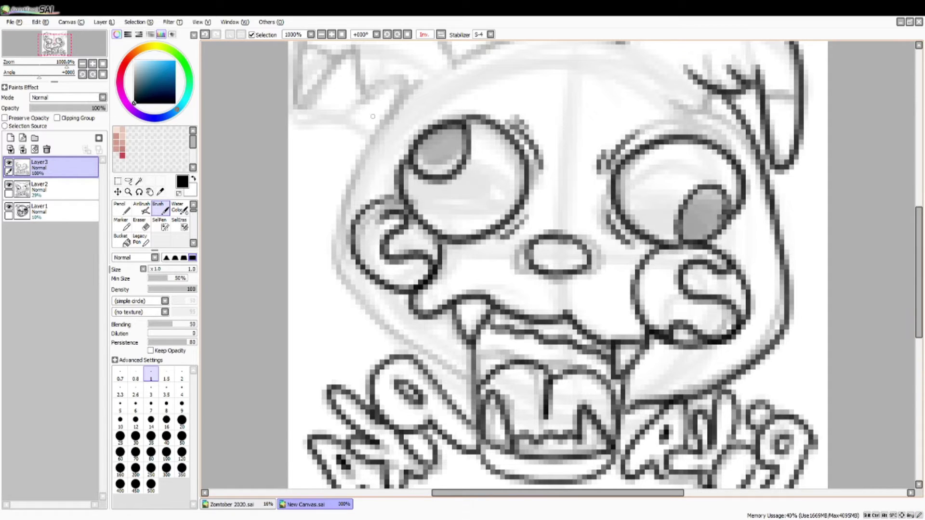
- Ink the rest of the head outline and the second ear with its jagged inner edge and pointed tip
mouse_move(401, 100)
left_mouse_down()
mouse_move(358, 161)
mouse_move(334, 233)
mouse_move(345, 285)
mouse_move(390, 332)
mouse_move(464, 376)
left_mouse_up()
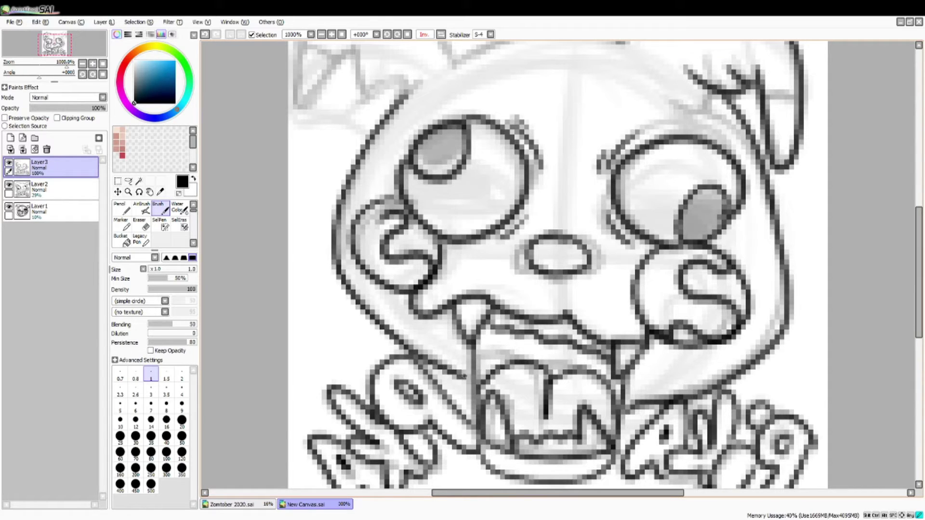
scroll(878, 279, "up", 5)
left_click_drag(801, 272, 768, 272)
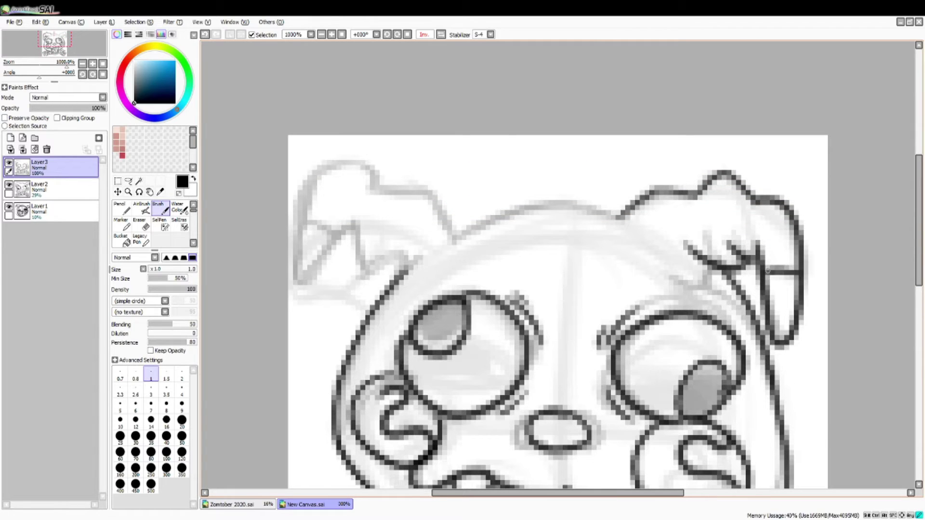
mouse_move(406, 269)
left_mouse_down()
mouse_move(367, 267)
mouse_move(352, 228)
mouse_move(328, 233)
mouse_move(290, 278)
mouse_move(296, 218)
mouse_move(325, 169)
mouse_move(406, 182)
mouse_move(454, 232)
left_mouse_up()
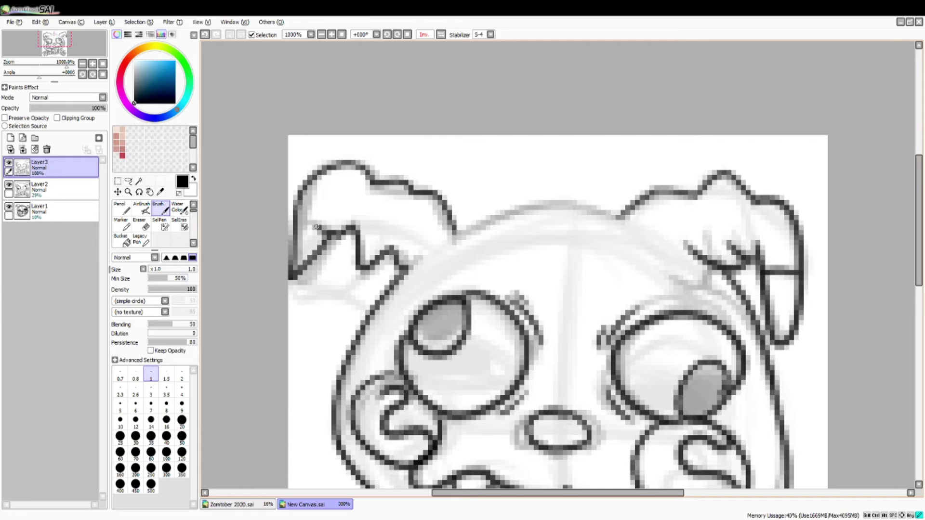
left_click_drag(316, 227, 295, 223)
mouse_move(456, 234)
left_mouse_down()
mouse_move(541, 206)
mouse_move(619, 217)
left_mouse_up()
key("h")
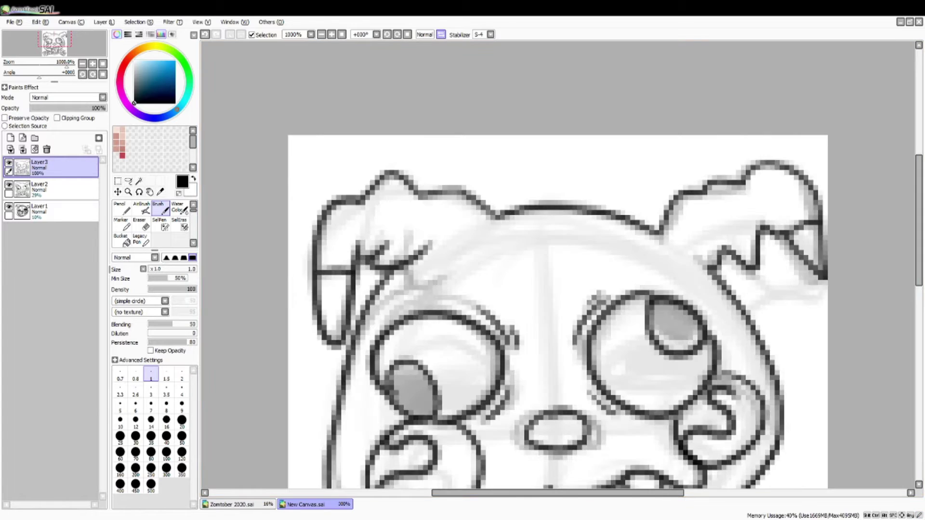
- Hide the Layer2 sketch and add a new layer directly above it, beneath the line art
left_click(342, 34)
left_click(56, 189)
left_click(9, 185)
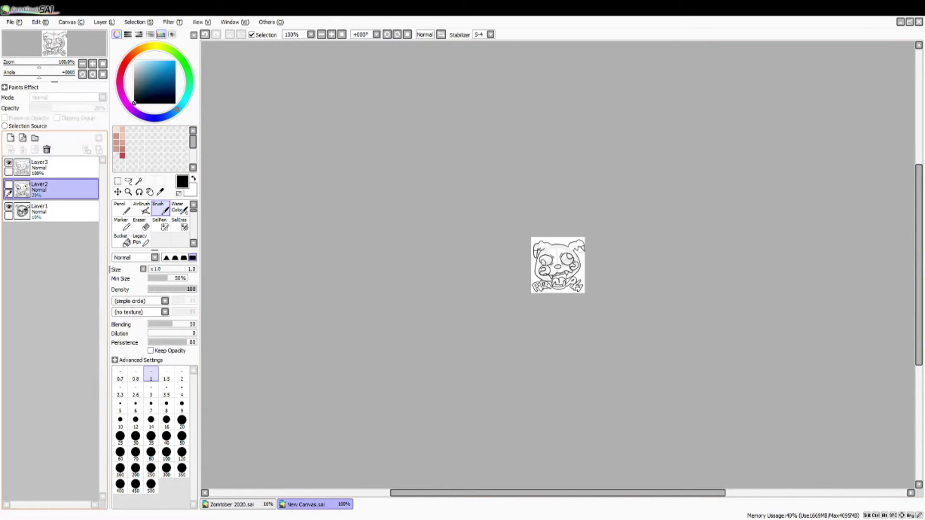
left_click(8, 185)
left_click(8, 184)
left_click(11, 138)
- Fill both pupils with solid black using a size 7 brush
left_click(331, 34)
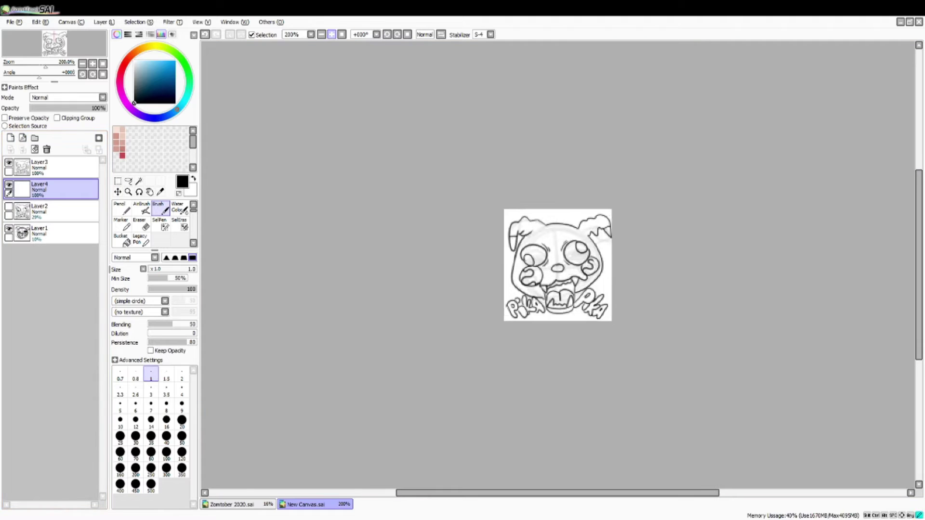
left_click(331, 34)
left_click(332, 34)
left_click(331, 35)
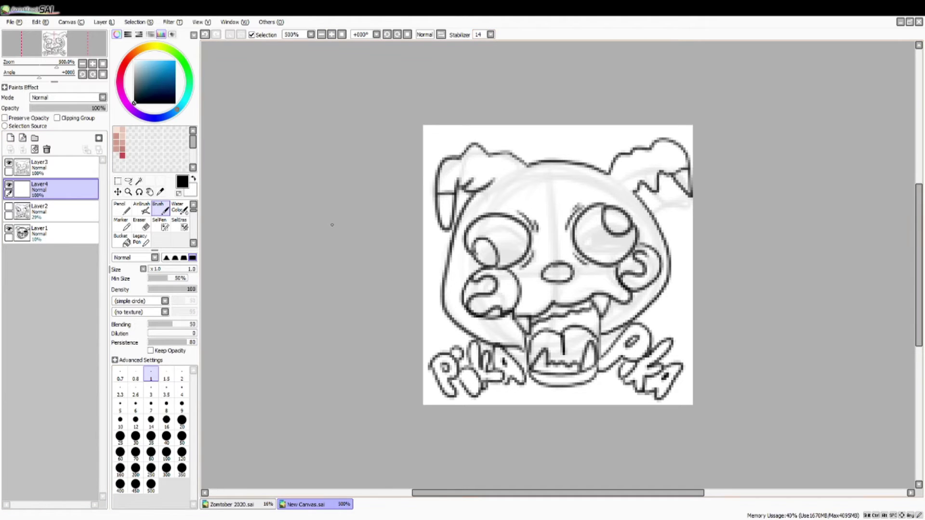
left_click(151, 422)
left_click(332, 34)
left_click(331, 34)
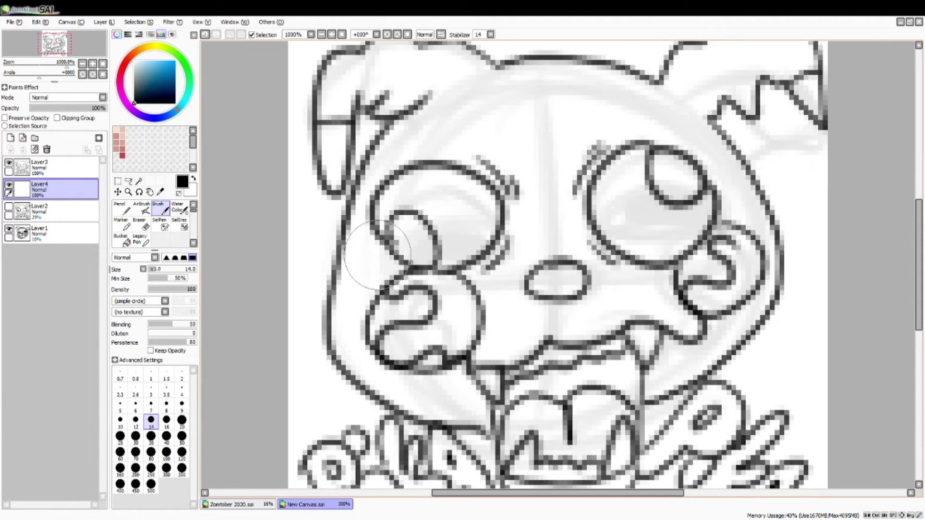
left_click(151, 406)
mouse_move(419, 245)
left_mouse_down()
mouse_move(397, 231)
mouse_move(418, 243)
left_mouse_up()
mouse_move(670, 195)
left_mouse_down()
mouse_move(698, 176)
mouse_move(685, 194)
mouse_move(666, 191)
mouse_move(666, 152)
mouse_move(656, 168)
mouse_move(666, 198)
mouse_move(665, 158)
left_mouse_up()
- Fill the nose with solid black using a size 3 brush
key("bracketleft")
key("bracketleft")
key("bracketleft")
key("bracketleft")
key("bracketleft")
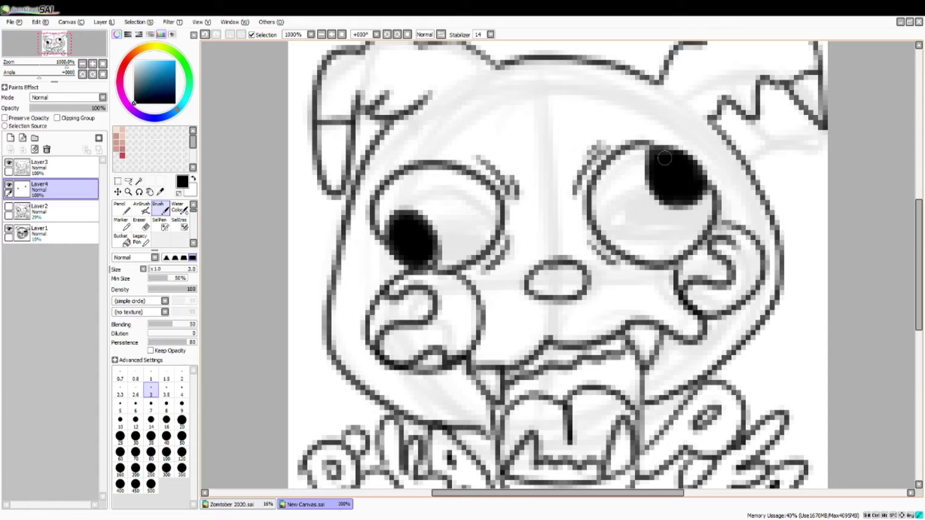
mouse_move(558, 281)
left_mouse_down()
mouse_move(576, 289)
mouse_move(569, 272)
mouse_move(580, 271)
mouse_move(548, 284)
mouse_move(533, 282)
mouse_move(553, 273)
left_mouse_up()
- Add another new layer directly above Layer2 and choose a light yellow as the painting color
left_click(65, 212)
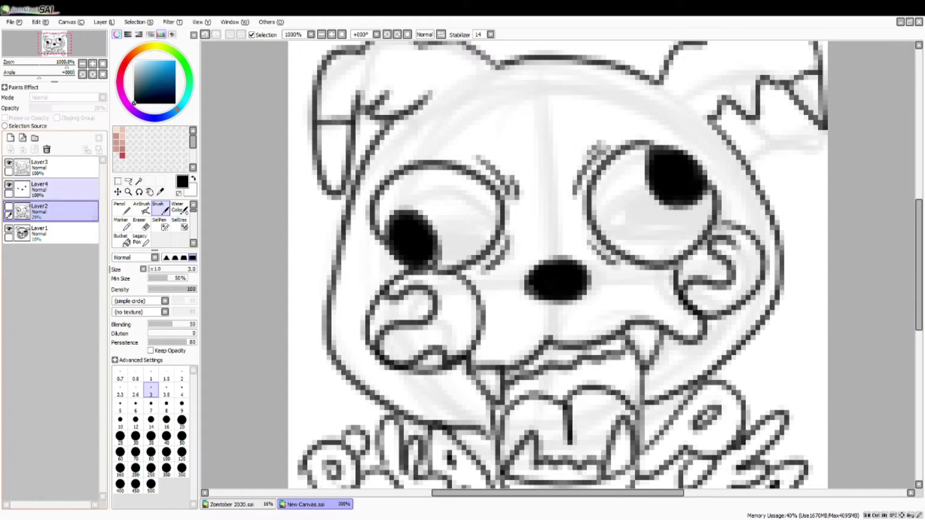
left_click(10, 137)
left_click(152, 46)
left_click(159, 65)
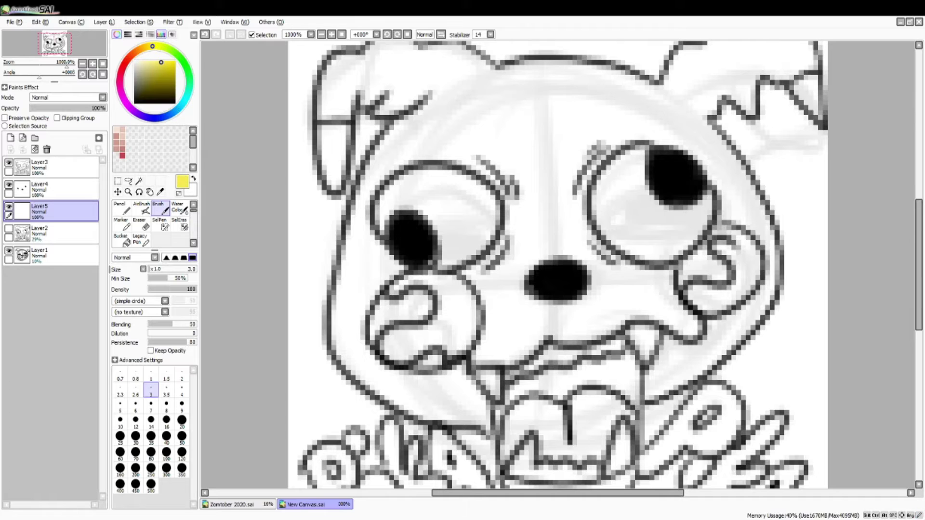
- Paint the whole face yellow, blocking in with brush sizes 35 and 16 and working along the outline with size 7
left_click(150, 436)
mouse_move(525, 217)
left_mouse_down()
mouse_move(469, 250)
mouse_move(500, 154)
mouse_move(591, 273)
mouse_move(561, 305)
mouse_move(626, 270)
left_mouse_up()
left_click(166, 406)
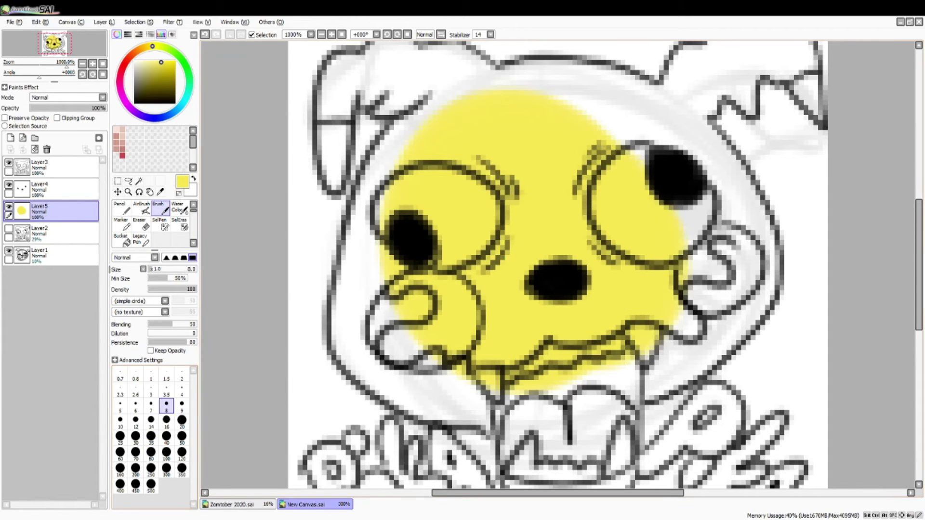
left_click(167, 420)
mouse_move(617, 125)
left_mouse_down()
mouse_move(548, 104)
mouse_move(552, 83)
mouse_move(631, 122)
mouse_move(697, 207)
mouse_move(694, 258)
mouse_move(673, 303)
mouse_move(673, 266)
mouse_move(740, 251)
mouse_move(658, 348)
mouse_move(503, 368)
mouse_move(656, 372)
mouse_move(491, 363)
mouse_move(486, 382)
mouse_move(433, 389)
mouse_move(373, 326)
mouse_move(401, 292)
mouse_move(370, 335)
mouse_move(373, 265)
mouse_move(347, 317)
mouse_move(350, 306)
mouse_move(383, 338)
left_mouse_up()
left_click(151, 404)
mouse_move(515, 104)
left_mouse_down()
mouse_move(512, 84)
mouse_move(557, 65)
mouse_move(419, 109)
mouse_move(417, 133)
mouse_move(390, 169)
left_mouse_up()
mouse_move(656, 97)
left_mouse_down()
mouse_move(702, 136)
mouse_move(736, 185)
mouse_move(755, 234)
mouse_move(758, 309)
left_mouse_up()
- Paint both ears yellow up to their outlines, leaving the ear tips white
scroll(718, 112, "up", 3)
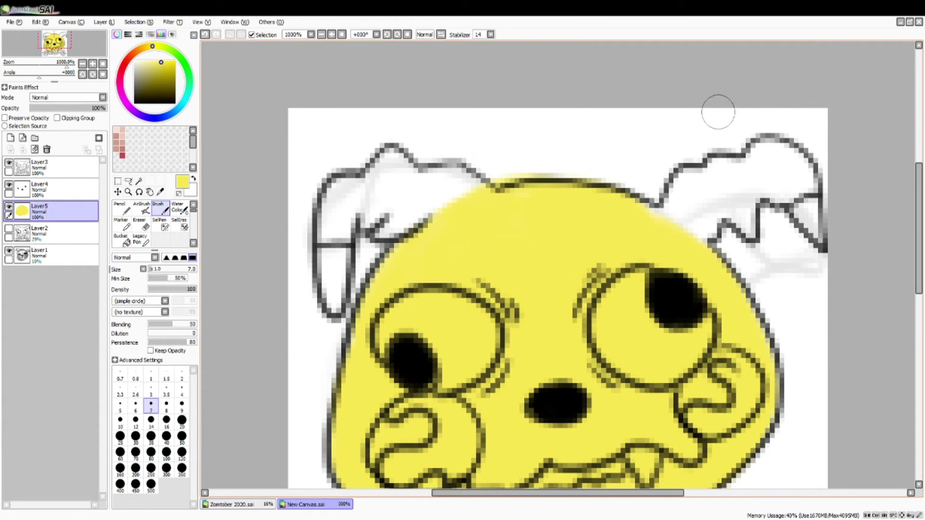
mouse_move(474, 217)
left_mouse_down()
mouse_move(463, 189)
mouse_move(439, 183)
mouse_move(429, 218)
mouse_move(354, 213)
mouse_move(380, 162)
mouse_move(418, 188)
mouse_move(328, 212)
mouse_move(326, 227)
mouse_move(360, 205)
left_mouse_up()
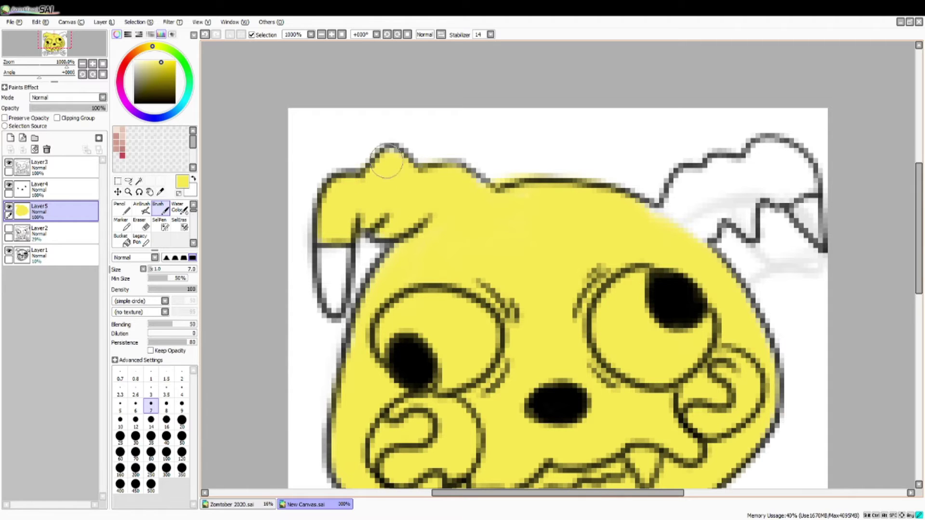
mouse_move(719, 188)
left_mouse_down()
mouse_move(739, 212)
mouse_move(680, 207)
mouse_move(707, 231)
mouse_move(691, 174)
mouse_move(666, 208)
mouse_move(715, 176)
mouse_move(758, 176)
mouse_move(782, 189)
mouse_move(795, 166)
mouse_move(778, 142)
mouse_move(777, 185)
mouse_move(743, 165)
left_mouse_up()
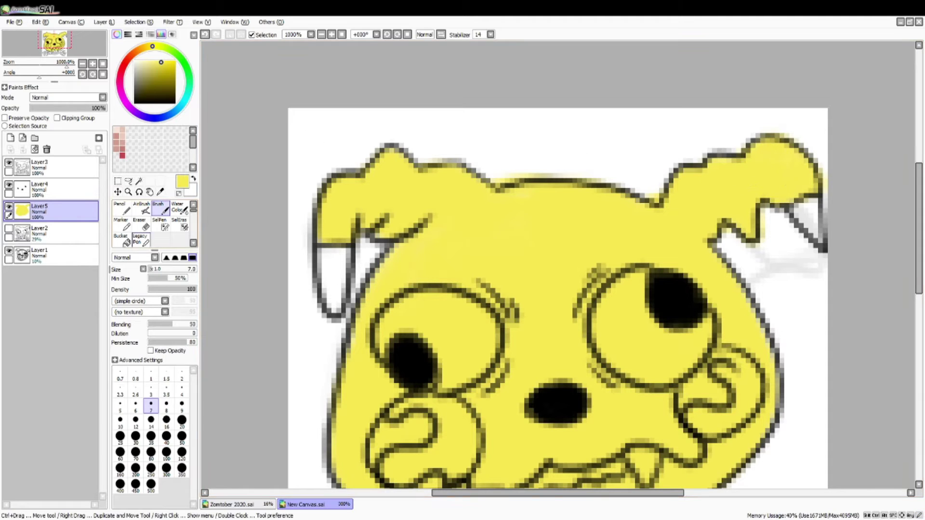
- Erase stray yellow around the head outline and repaint the gap at the base of the right ear
key("e")
left_click(679, 189)
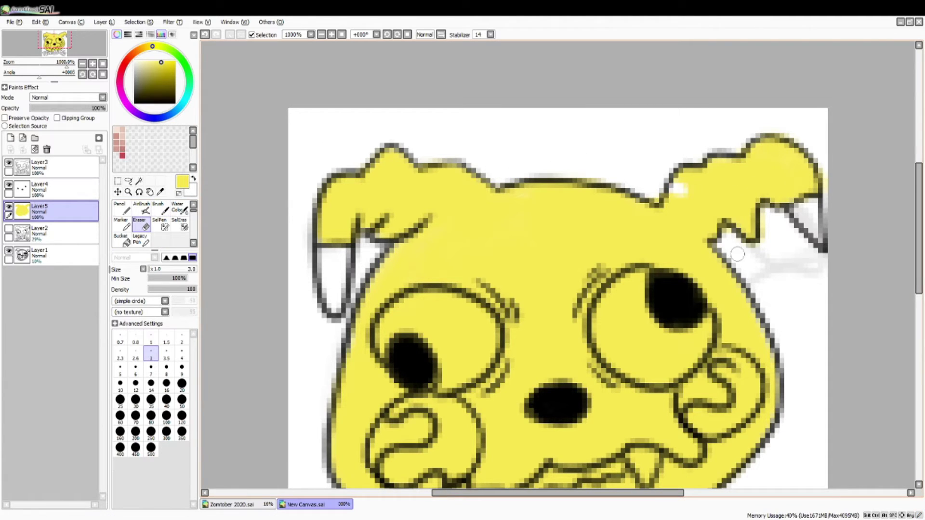
key("b")
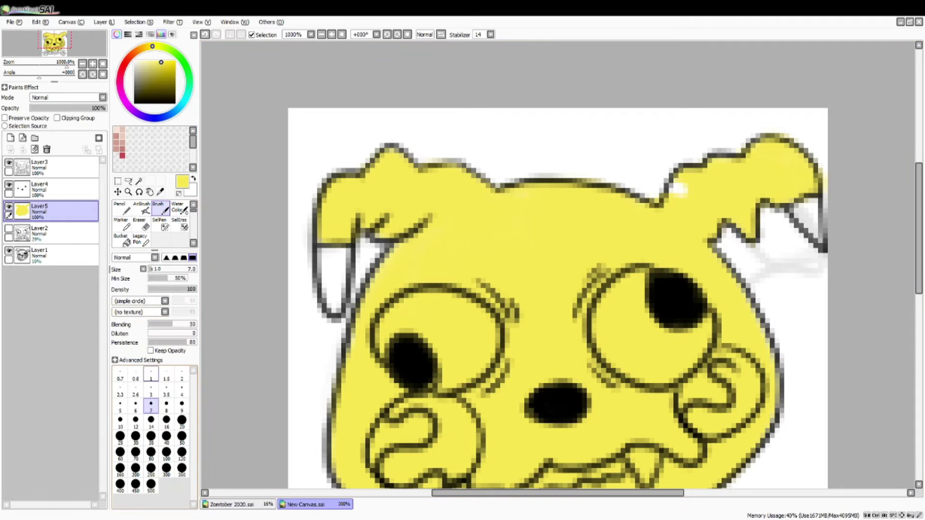
left_click_drag(684, 172, 682, 215)
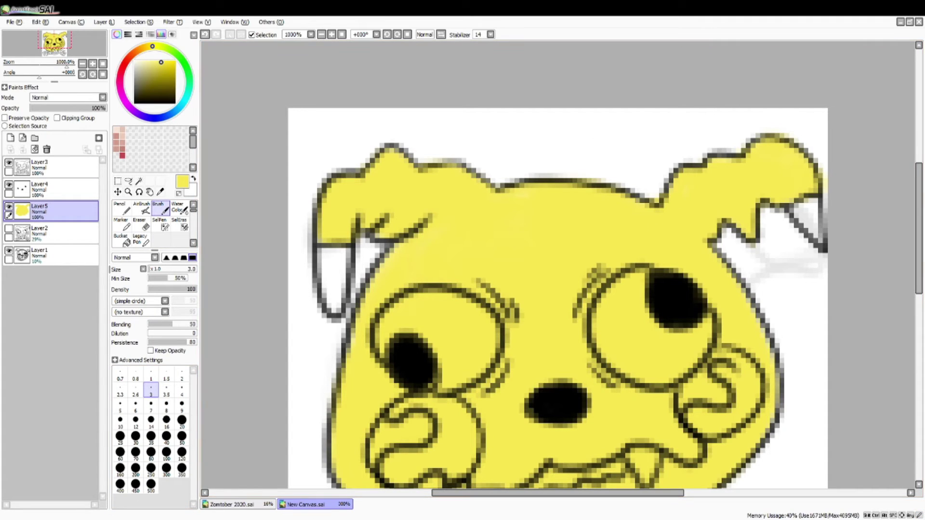
- Transfer Layer4's contents down into Layer5, then paint both ear tips dark brown on Layer4 with a size 3 brush
left_click(145, 48)
left_click(160, 84)
mouse_move(338, 256)
left_mouse_down()
mouse_move(333, 302)
mouse_move(334, 285)
left_mouse_up()
left_click(205, 34)
left_click(53, 189)
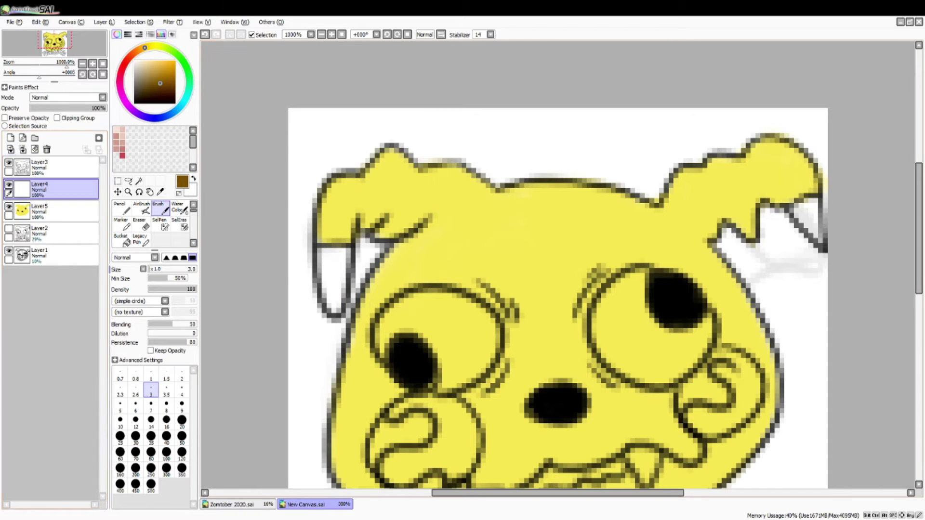
mouse_move(341, 250)
left_mouse_down()
mouse_move(332, 309)
mouse_move(337, 246)
mouse_move(340, 308)
mouse_move(317, 248)
mouse_move(343, 255)
mouse_move(335, 289)
mouse_move(322, 244)
mouse_move(343, 289)
mouse_move(329, 293)
left_mouse_up()
left_click(35, 150)
left_click_drag(809, 195, 813, 235)
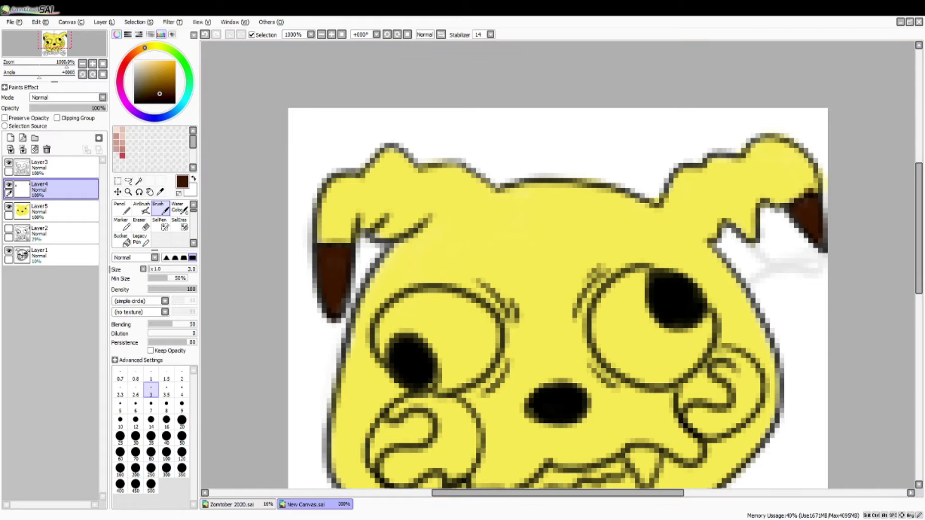
- Paint the left eyeball off-white with a size 14 brush and erase the white covering its pupil
left_click(151, 436)
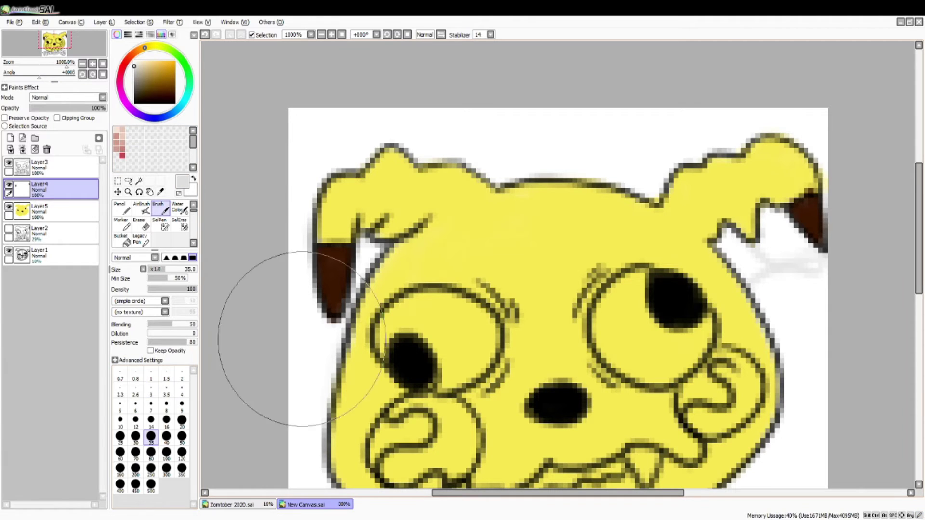
left_click(150, 420)
mouse_move(409, 337)
left_mouse_down()
mouse_move(436, 327)
mouse_move(428, 333)
mouse_move(470, 333)
left_mouse_up()
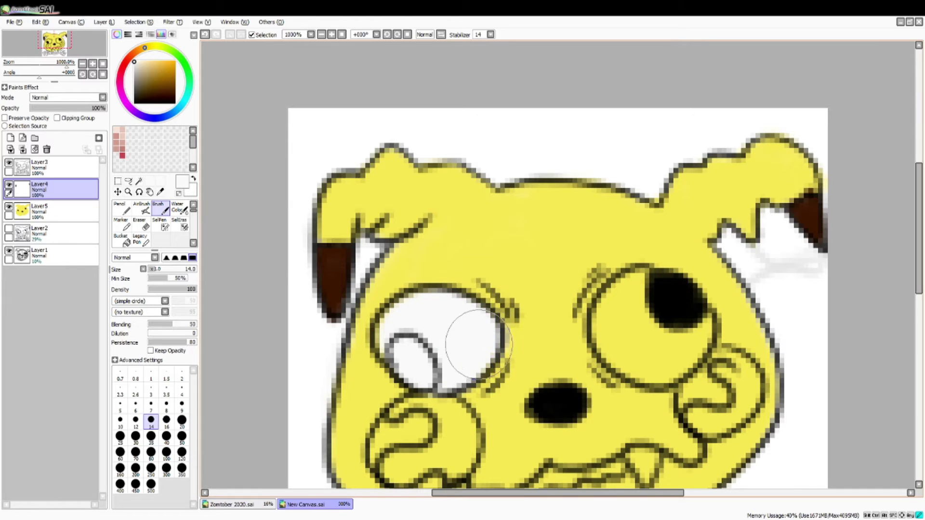
key("e")
mouse_move(400, 344)
left_mouse_down()
mouse_move(424, 366)
mouse_move(417, 358)
left_mouse_up()
- Fill the right eyeball with the same off-white around its pupil using a size 3 brush
key("b")
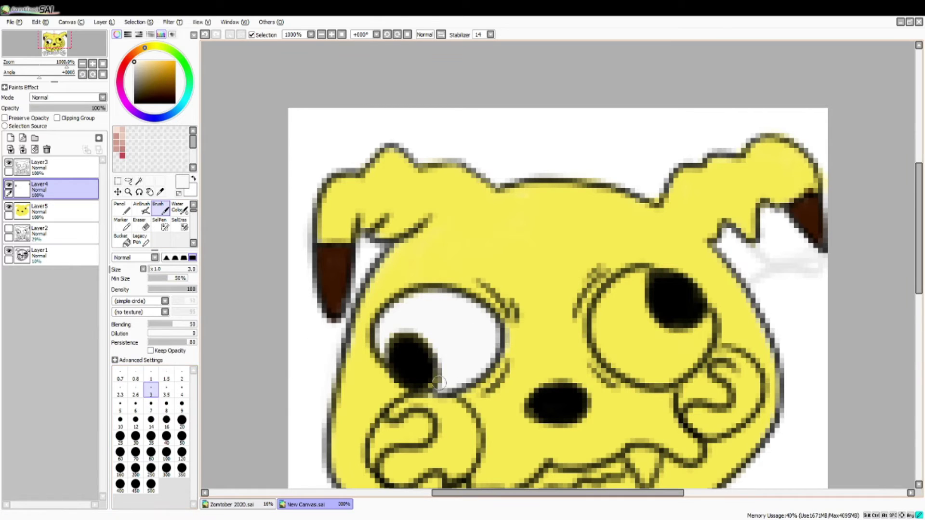
mouse_move(630, 270)
left_mouse_down()
mouse_move(643, 332)
mouse_move(622, 361)
mouse_move(684, 351)
mouse_move(694, 332)
mouse_move(654, 371)
left_mouse_up()
mouse_move(654, 334)
left_mouse_down()
mouse_move(672, 341)
mouse_move(703, 329)
mouse_move(619, 345)
mouse_move(629, 308)
mouse_move(621, 283)
mouse_move(597, 339)
left_mouse_up()
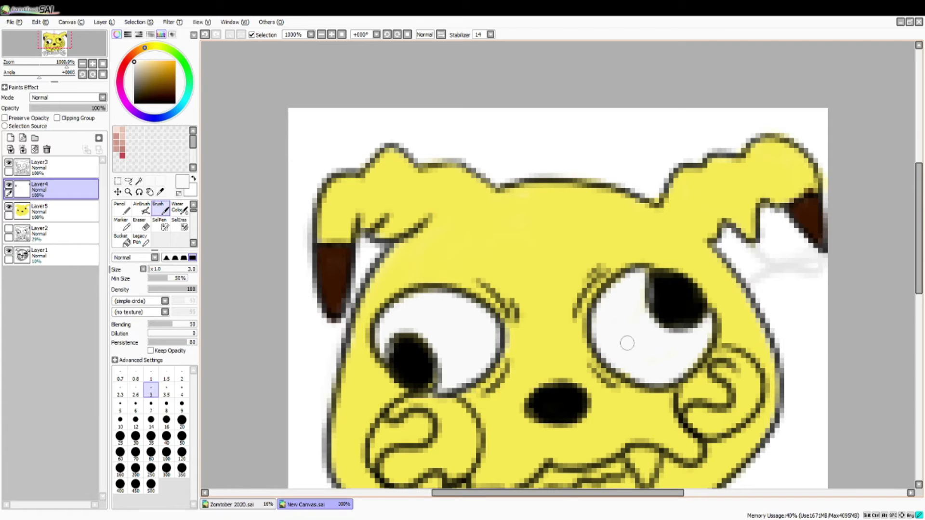
- Move Layer4's painted areas down into Layer5, then fill both cheeks with red on Layer4 using a size 7 brush
left_click(125, 62)
left_click_drag(134, 62, 169, 71)
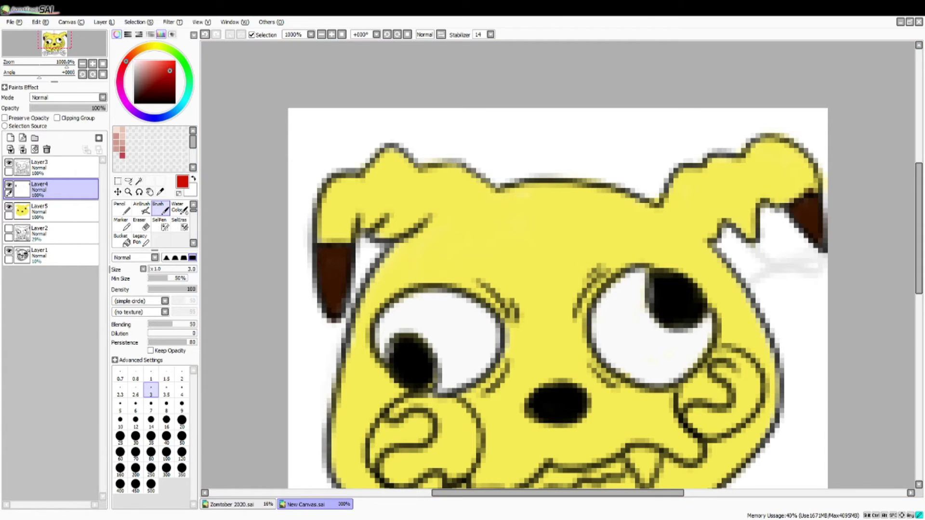
left_click(151, 406)
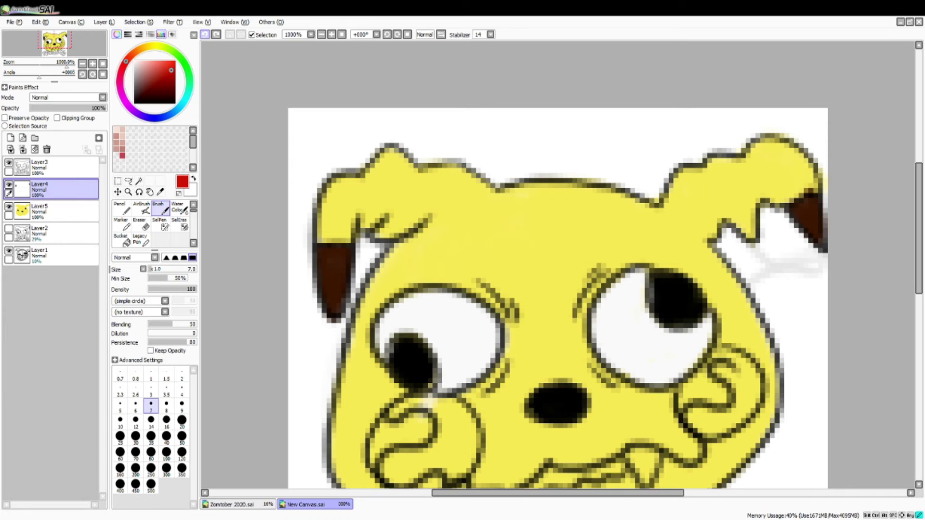
left_click(23, 149)
mouse_move(423, 437)
left_mouse_down()
mouse_move(452, 424)
mouse_move(418, 408)
mouse_move(433, 460)
mouse_move(461, 444)
mouse_move(411, 462)
mouse_move(428, 440)
mouse_move(390, 435)
mouse_move(412, 474)
mouse_move(447, 445)
mouse_move(454, 456)
mouse_move(427, 468)
mouse_move(458, 467)
mouse_move(464, 426)
mouse_move(394, 469)
mouse_move(434, 483)
left_mouse_up()
left_click_drag(919, 245, 919, 257)
mouse_move(709, 305)
left_mouse_down()
mouse_move(708, 275)
mouse_move(699, 328)
mouse_move(726, 296)
mouse_move(732, 322)
mouse_move(729, 291)
mouse_move(718, 288)
mouse_move(687, 333)
left_mouse_up()
- Erase the red spilling past the right cheek's outline with a size 3 eraser
key("e")
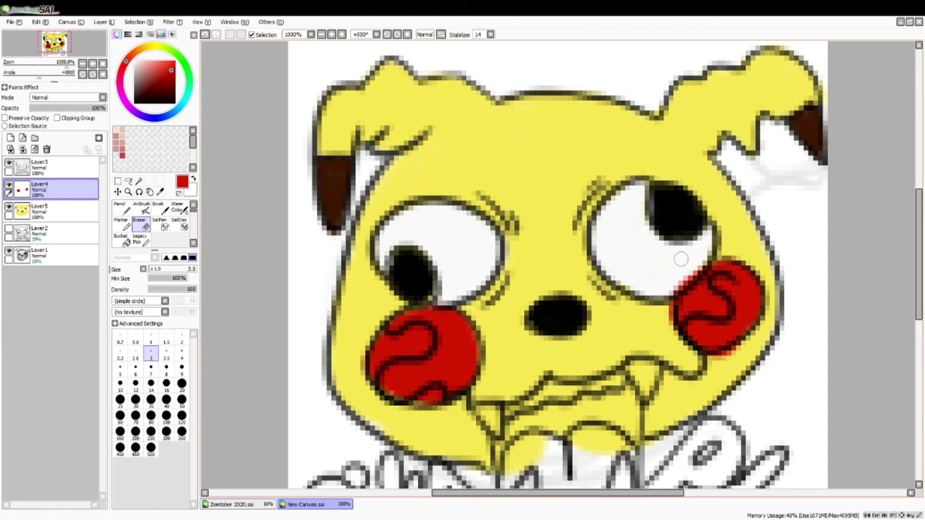
mouse_move(680, 260)
left_mouse_down()
mouse_move(689, 284)
mouse_move(667, 306)
left_mouse_up()
left_click_drag(741, 350, 717, 357)
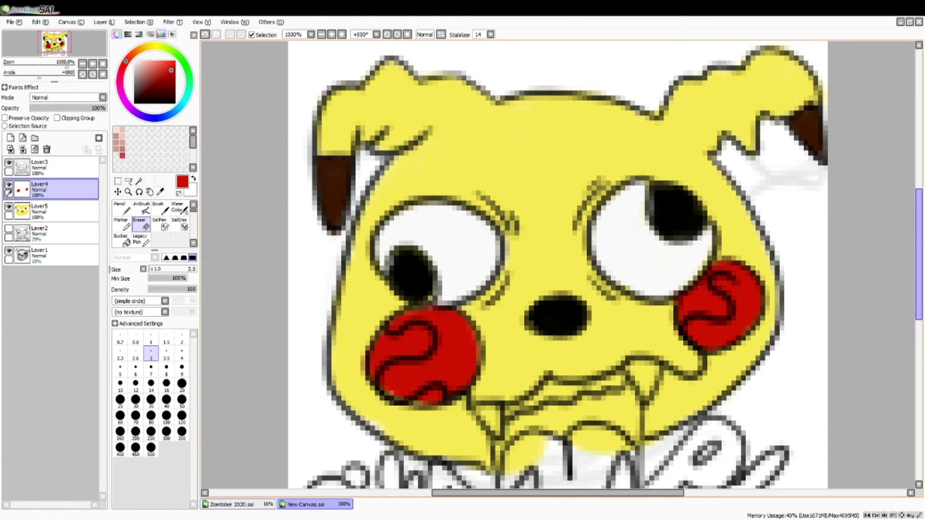
- Paint the tongue light pink and erase the pink overlapping the lower teeth
left_click_drag(919, 252, 910, 290)
left_click_drag(160, 65, 150, 61)
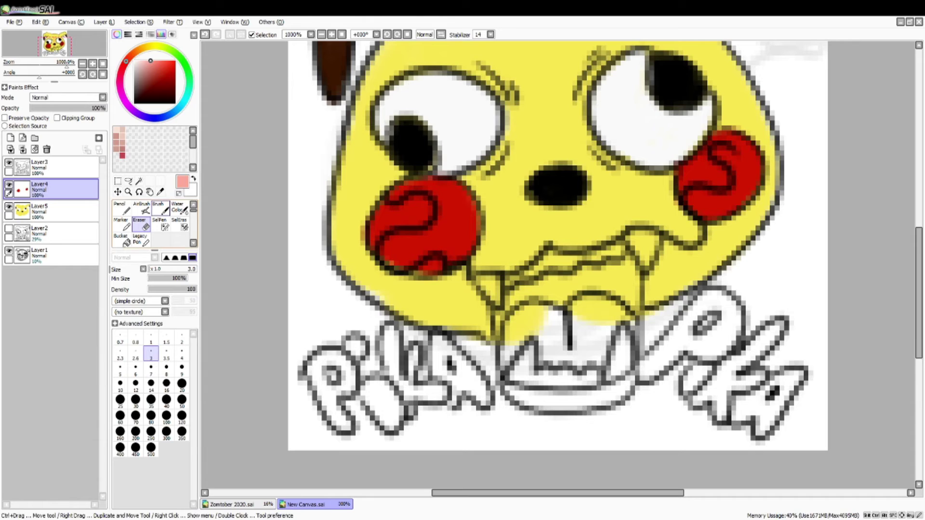
left_click(160, 208)
mouse_move(589, 340)
left_mouse_down()
mouse_move(599, 317)
mouse_move(577, 315)
mouse_move(626, 312)
mouse_move(608, 321)
mouse_move(596, 348)
mouse_move(576, 333)
mouse_move(555, 349)
mouse_move(533, 316)
mouse_move(507, 358)
mouse_move(522, 333)
mouse_move(587, 363)
mouse_move(529, 353)
left_mouse_up()
key("e")
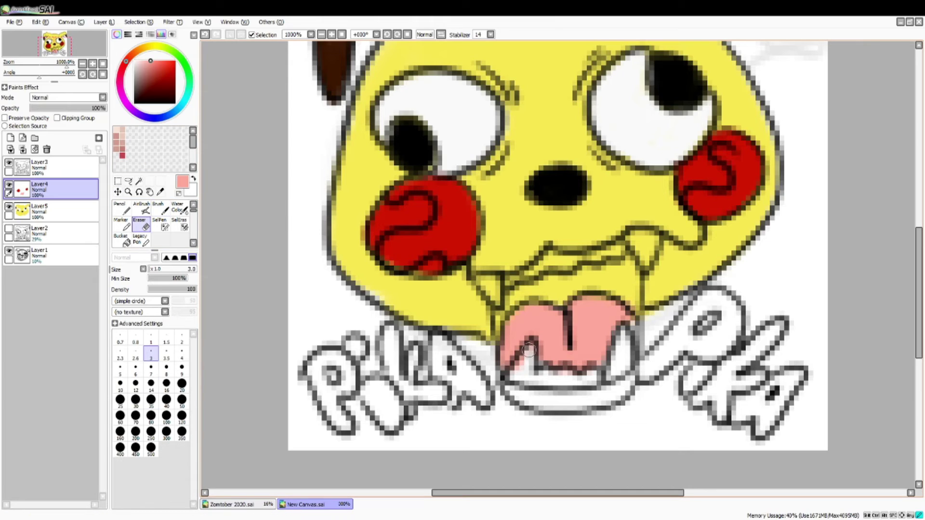
- Fill the inside of the mouth above the tongue with dark red using a size 3.5 brush
key("alt")
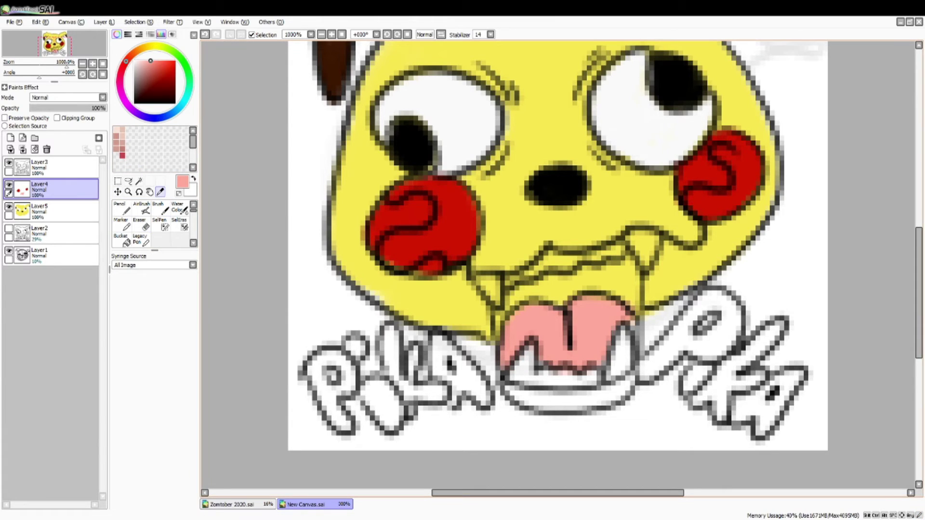
left_click(154, 71)
left_click(160, 81)
left_click(160, 209)
left_click(166, 390)
mouse_move(559, 297)
left_mouse_down()
mouse_move(530, 298)
mouse_move(552, 280)
mouse_move(510, 301)
mouse_move(498, 325)
mouse_move(567, 281)
mouse_move(605, 279)
mouse_move(635, 298)
mouse_move(624, 268)
mouse_move(606, 266)
mouse_move(610, 277)
mouse_move(575, 288)
mouse_move(612, 282)
mouse_move(633, 301)
mouse_move(571, 274)
mouse_move(580, 280)
mouse_move(564, 301)
left_mouse_up()
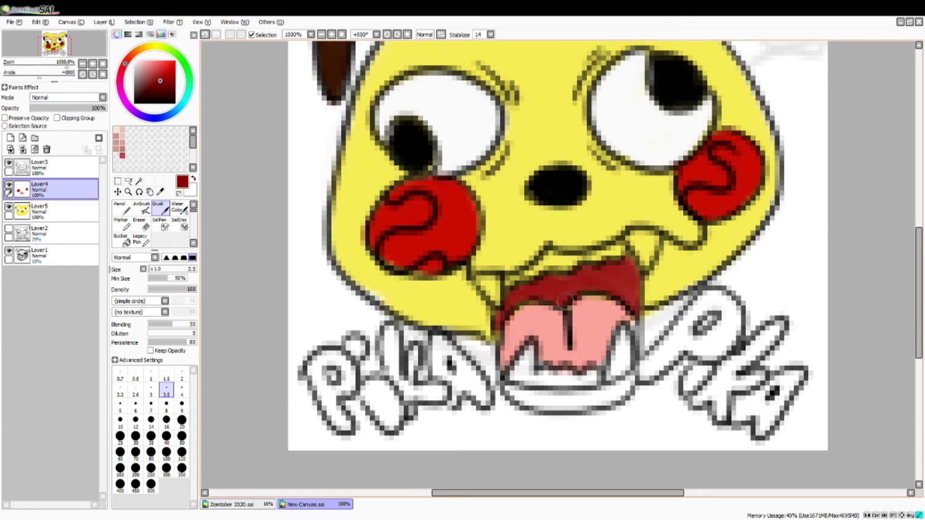
- Sample the face yellow and paint the lower jaw below the teeth with it
left_click(160, 192)
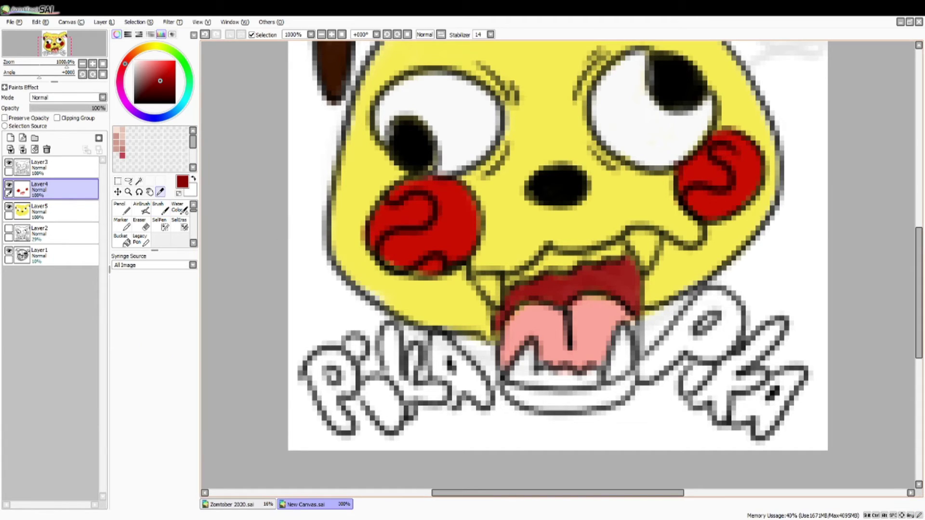
left_click(453, 308)
left_click(160, 208)
mouse_move(620, 386)
left_mouse_down()
mouse_move(589, 404)
mouse_move(568, 397)
mouse_move(594, 399)
mouse_move(517, 398)
mouse_move(596, 401)
left_mouse_up()
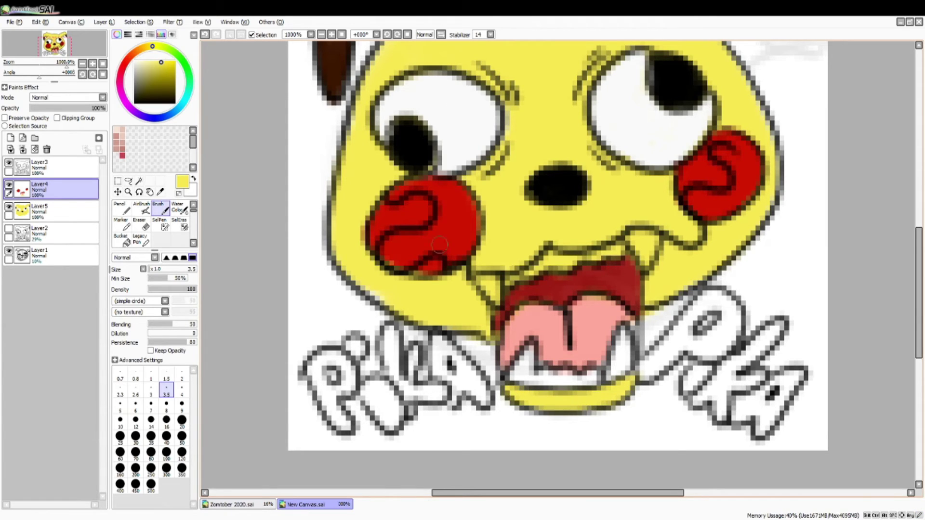
- Sample the off-white of the eye and fill the upper right fang with it
left_click(161, 192)
left_click(405, 104)
left_click(161, 208)
left_click_drag(647, 261, 648, 244)
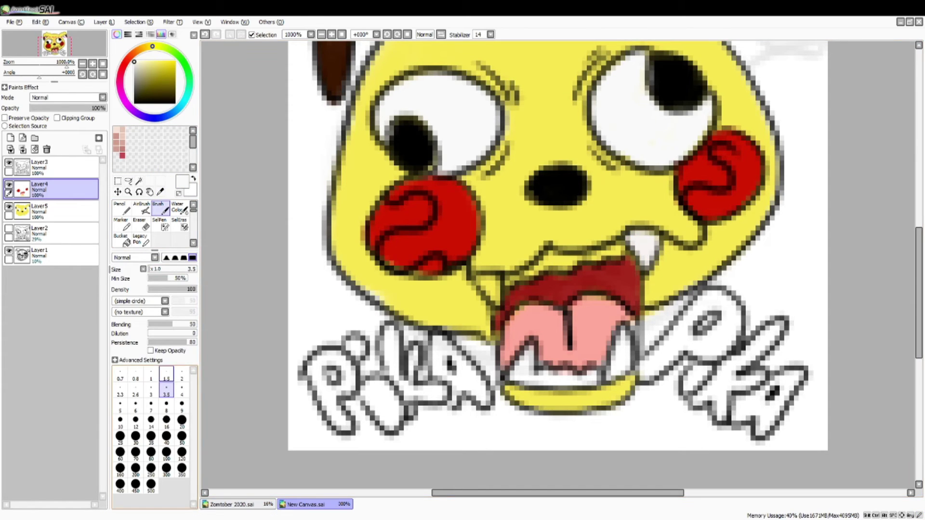
- Paint the upper teeth and the left fang off-white with brush sizes 1.5 and 2.6, and transfer Layer4 down into Layer5
left_click(166, 374)
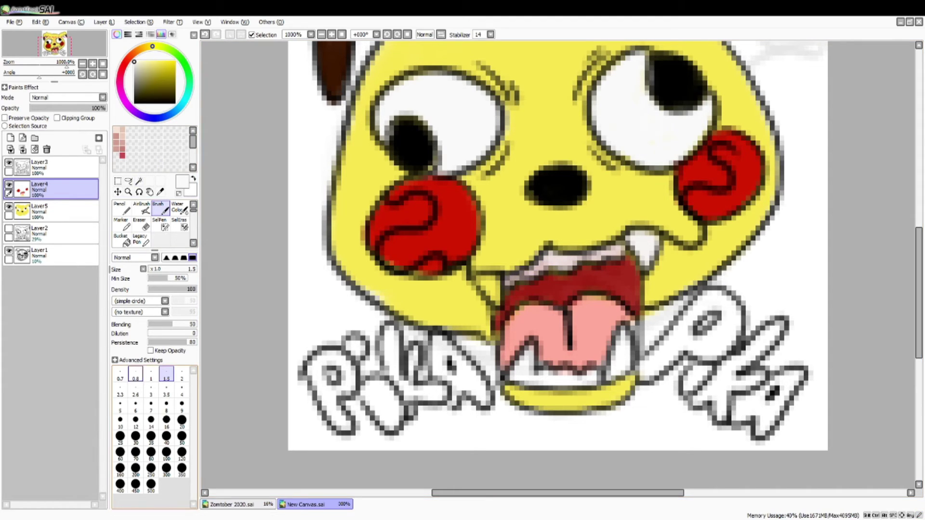
left_click(136, 391)
left_click_drag(490, 278, 489, 288)
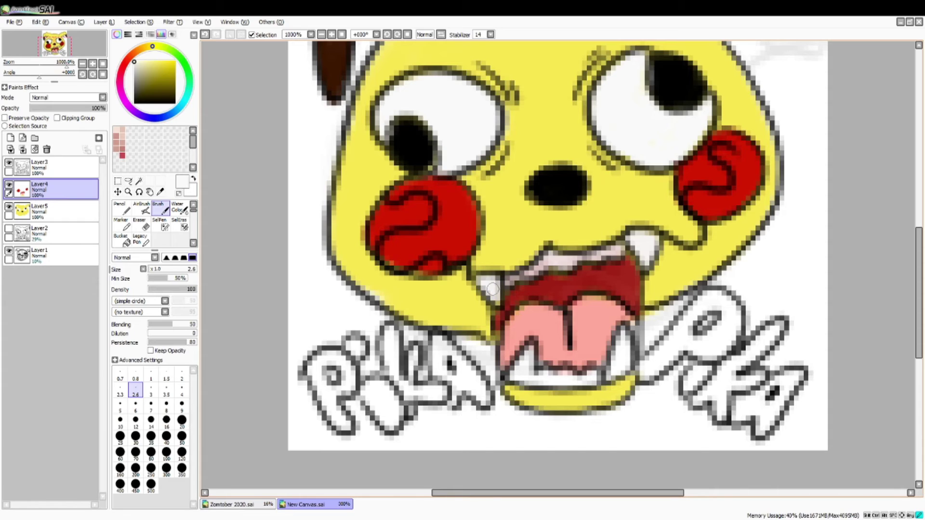
left_click(11, 150)
left_click_drag(523, 262, 512, 280)
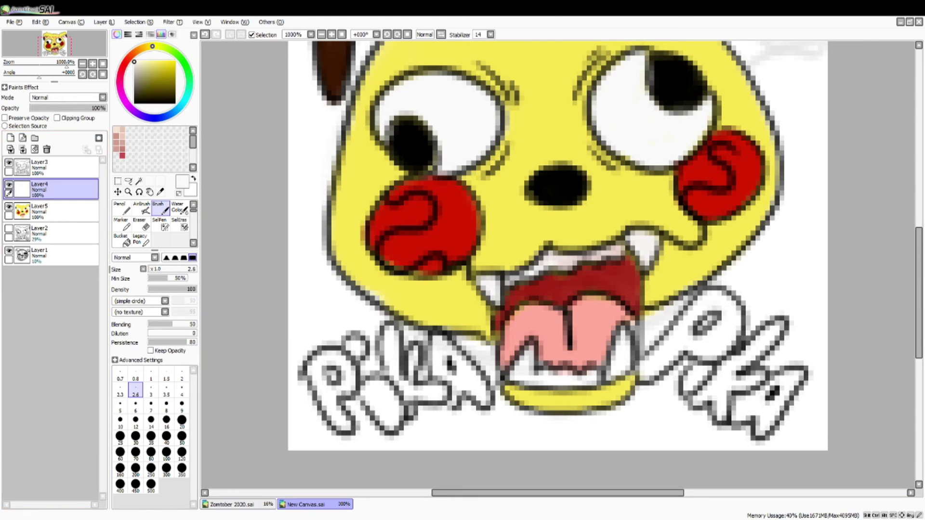
- Color the left "PIKA" lettering light blue on Layer4 with a size 3 brush
left_click(161, 192)
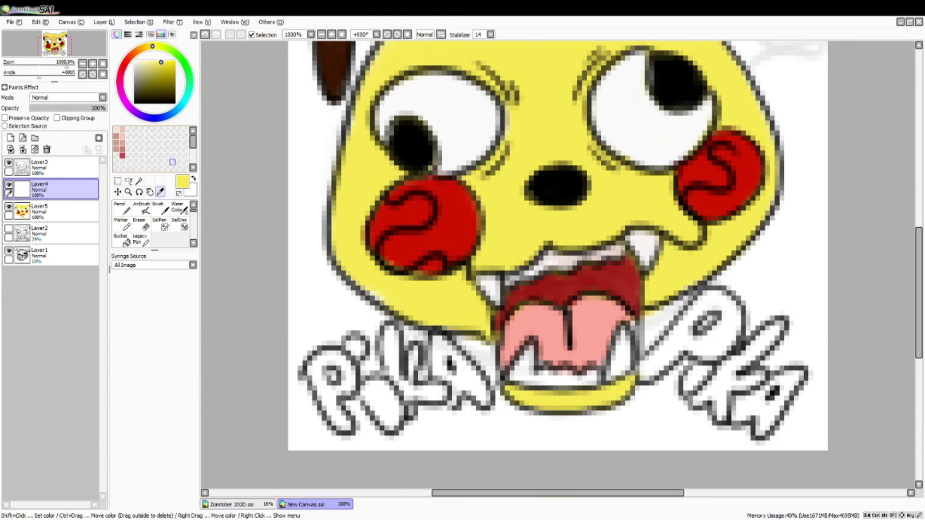
left_click(160, 208)
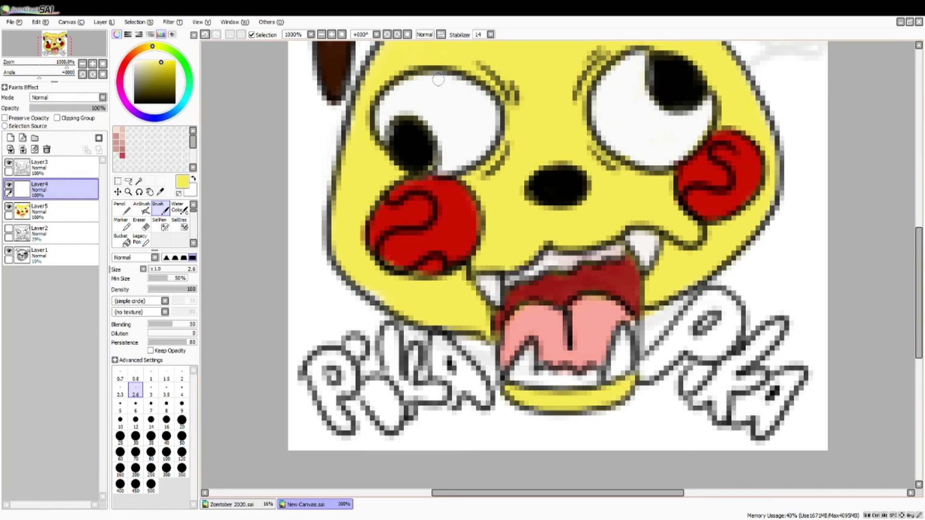
left_click(321, 35)
left_click(321, 34)
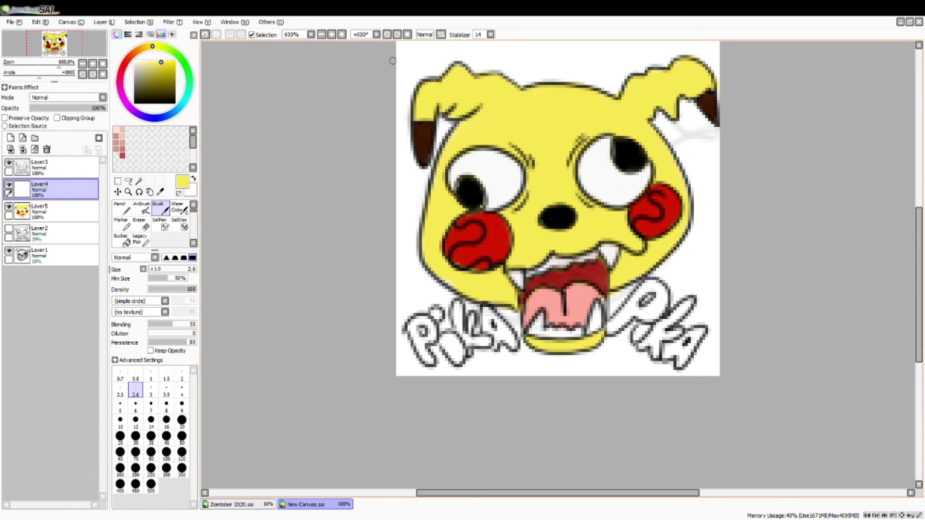
left_click(166, 406)
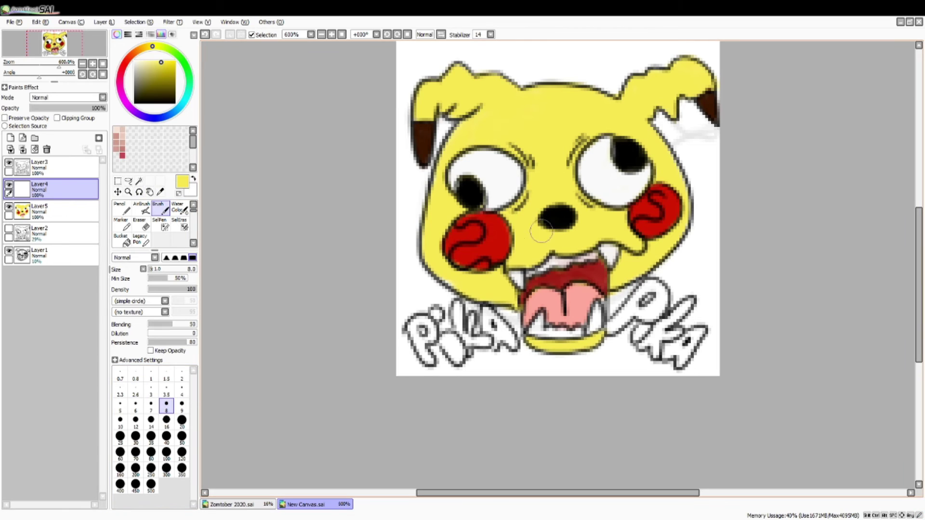
left_click(151, 391)
left_click(177, 109)
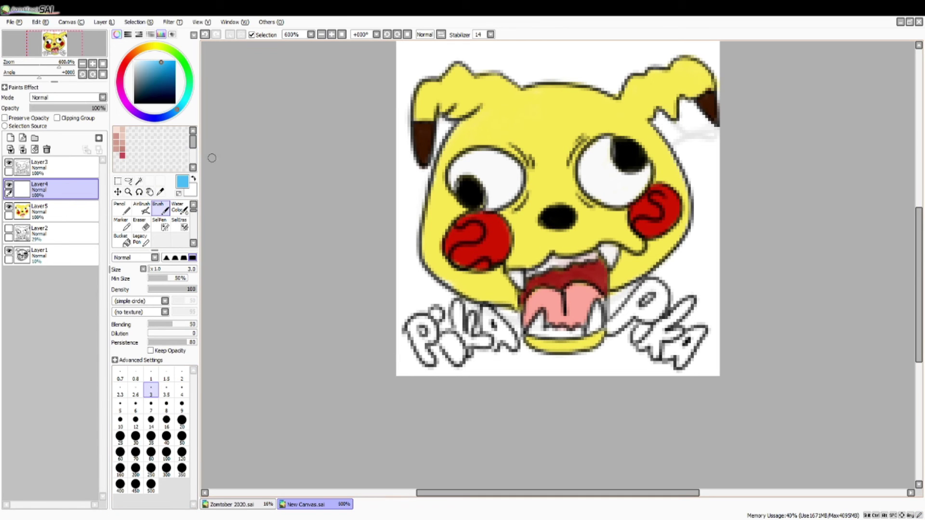
mouse_move(430, 332)
left_mouse_down()
mouse_move(429, 358)
mouse_move(425, 332)
mouse_move(431, 337)
mouse_move(414, 330)
mouse_move(426, 346)
mouse_move(443, 337)
mouse_move(462, 360)
left_mouse_up()
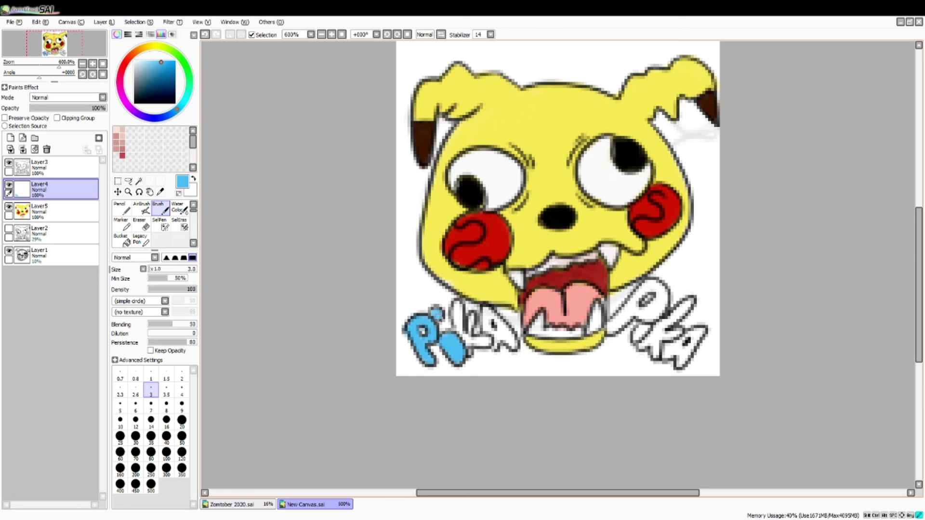
left_click_drag(461, 332, 458, 305)
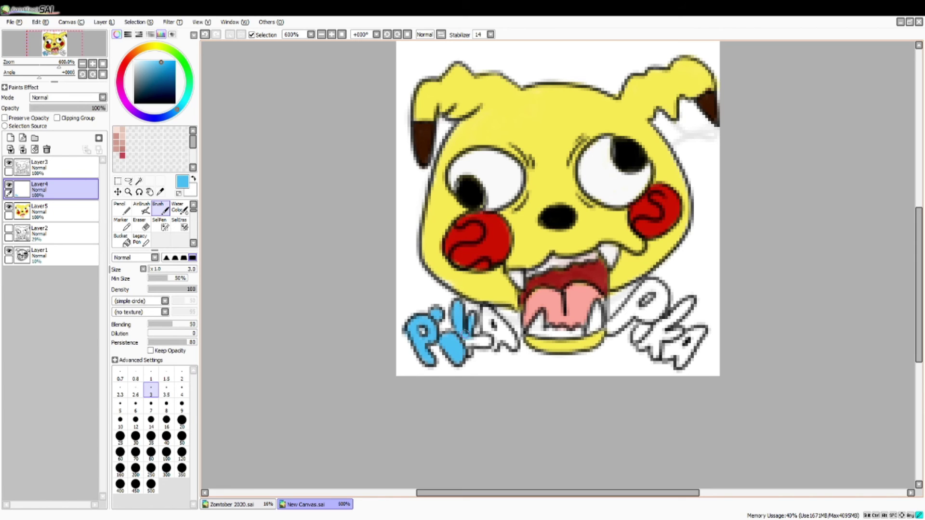
left_click_drag(467, 343, 486, 340)
mouse_move(475, 317)
left_mouse_down()
mouse_move(488, 313)
mouse_move(492, 333)
mouse_move(508, 337)
mouse_move(499, 342)
left_mouse_up()
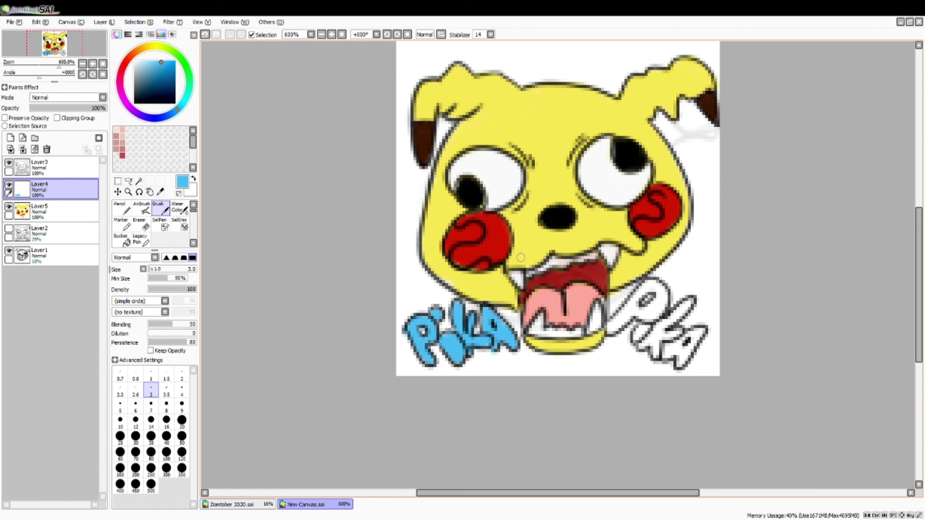
- Color the right "PIKA" lettering light yellow-green with the size 3 brush
mouse_move(177, 109)
left_mouse_down()
mouse_move(188, 68)
mouse_move(166, 48)
left_mouse_up()
mouse_move(648, 296)
left_mouse_down()
mouse_move(626, 312)
mouse_move(646, 313)
mouse_move(663, 288)
mouse_move(644, 292)
left_mouse_up()
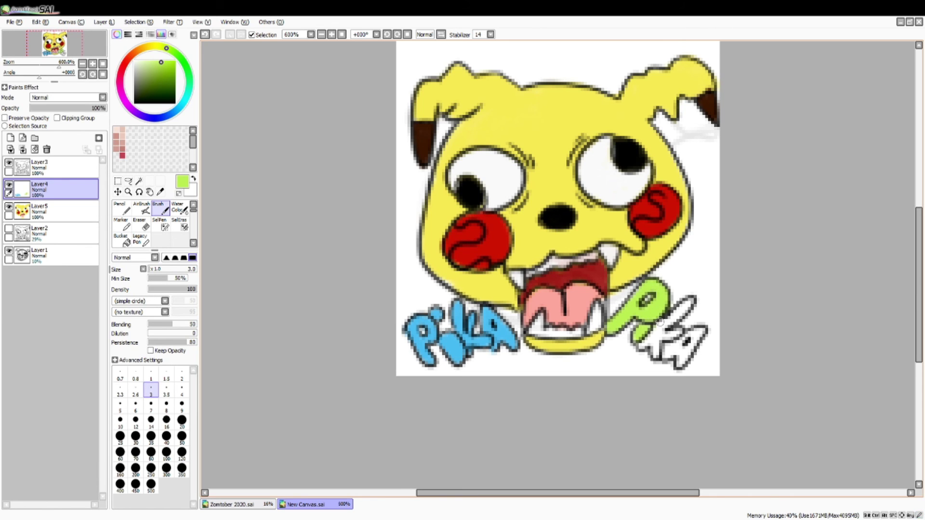
mouse_move(660, 321)
left_mouse_down()
mouse_move(688, 302)
mouse_move(646, 343)
left_mouse_up()
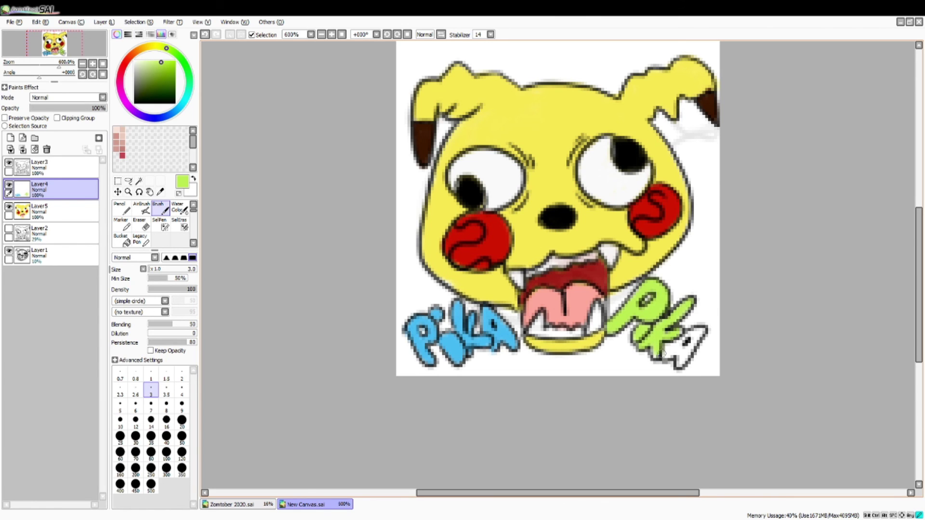
mouse_move(665, 342)
left_mouse_down()
mouse_move(679, 347)
mouse_move(696, 333)
left_mouse_up()
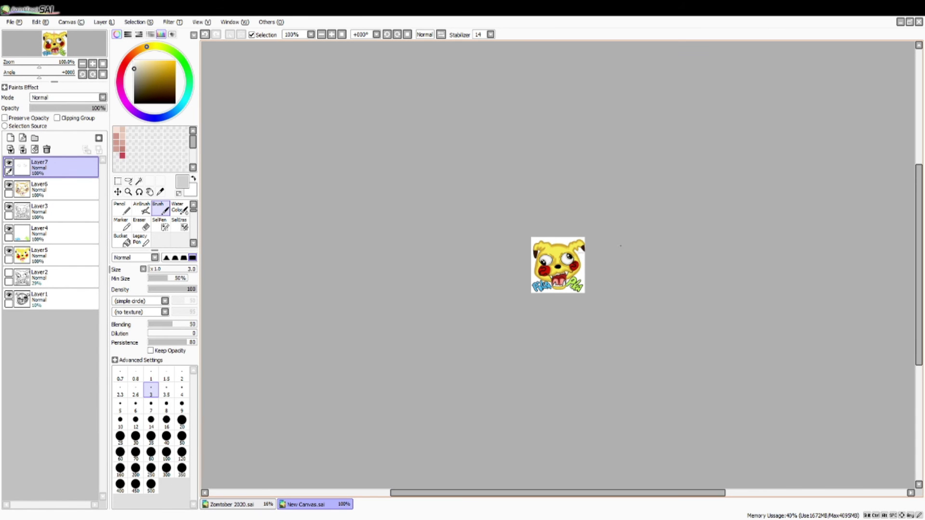
- Examine the shaded face and colored lettering up close at 600% and again at actual size
left_click(331, 35)
left_click(331, 34)
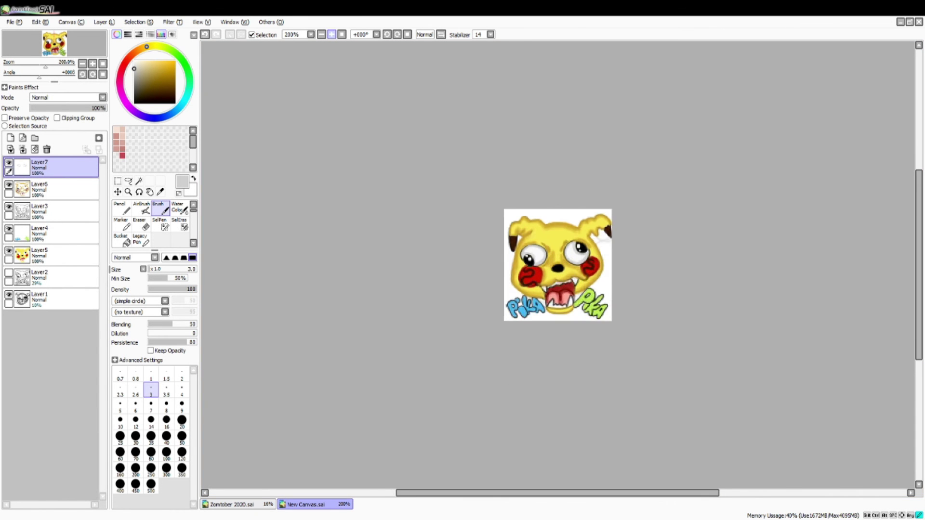
left_click(332, 34)
left_click(331, 34)
left_click(331, 34)
left_click(331, 34)
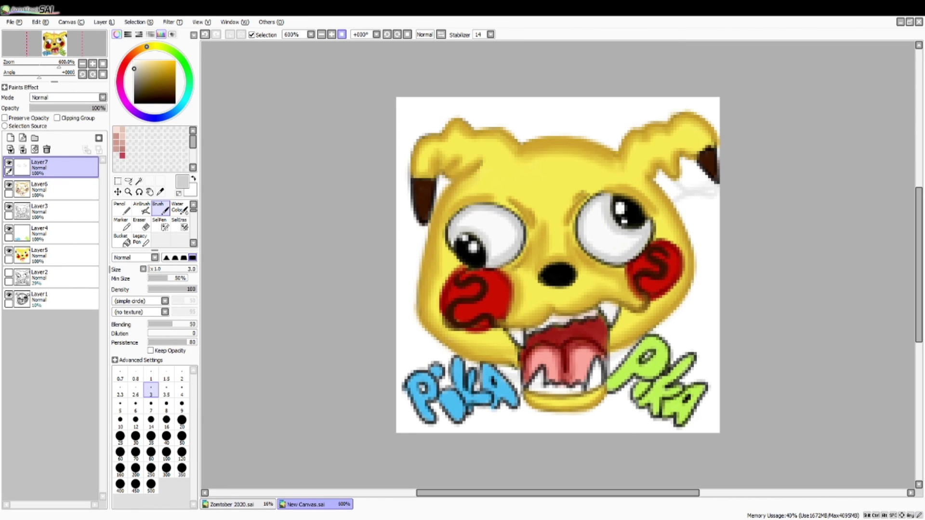
left_click(342, 34)
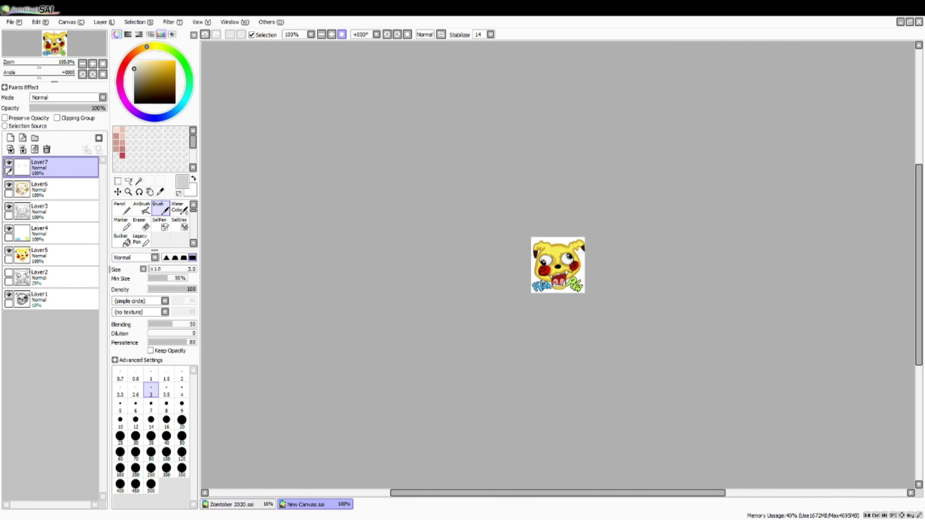